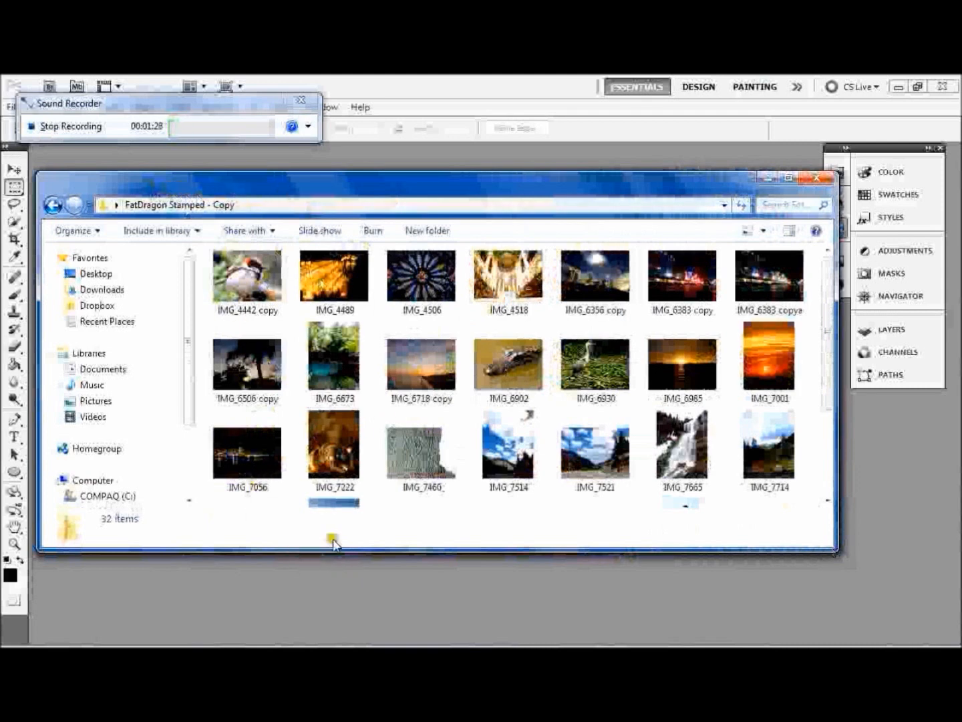
scroll(763, 410, down, 2)
scroll(766, 417, up, 2)
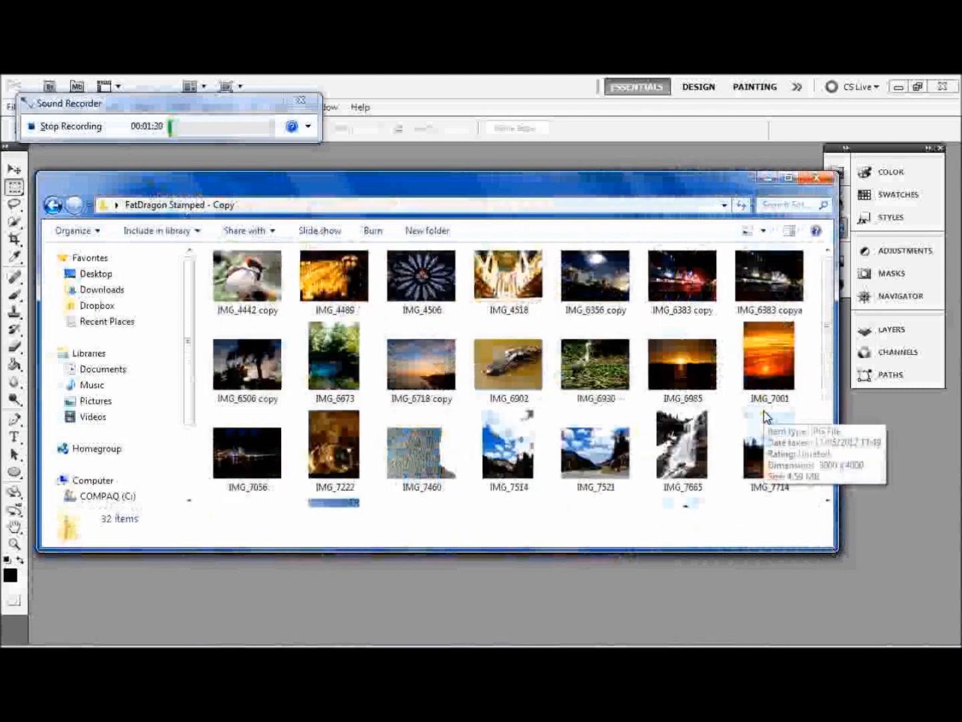
scroll(510, 333, down, 2)
scroll(491, 346, up, 2)
mouse_move(509, 363)
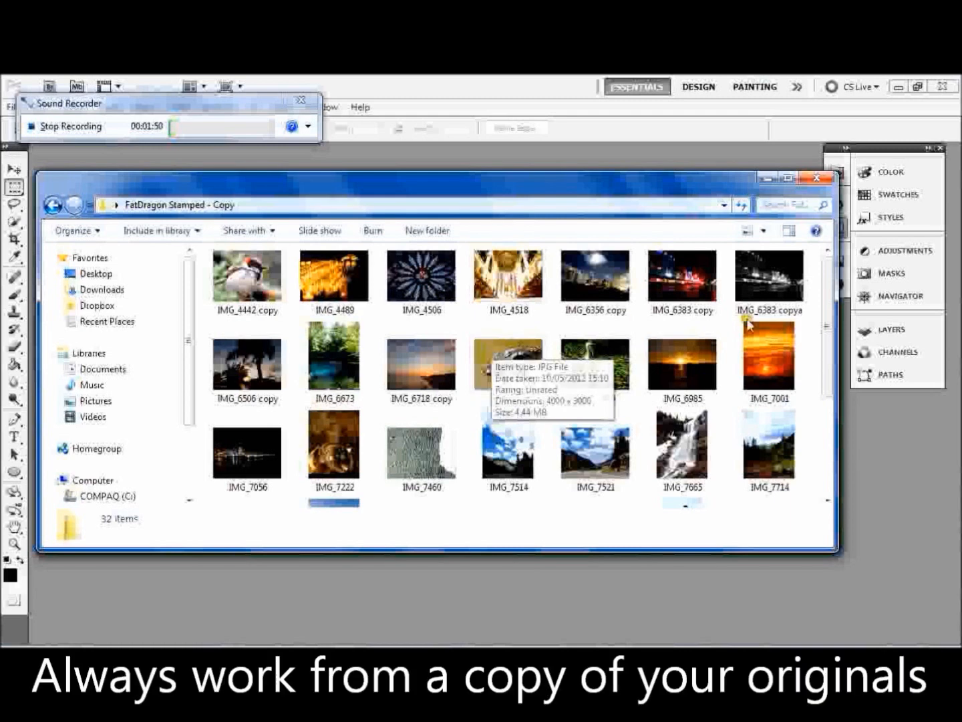
Delete the duplicate IMG_6383 copya photo, close the Explorer window and return to Photoshop
click(798, 256)
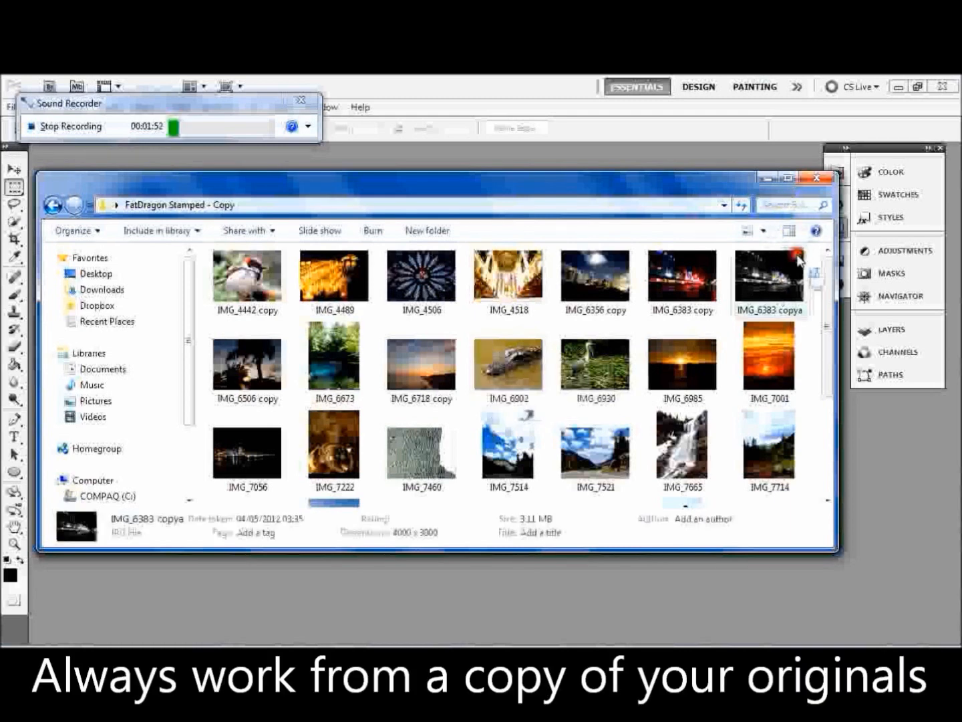
key(Delete)
key(Return)
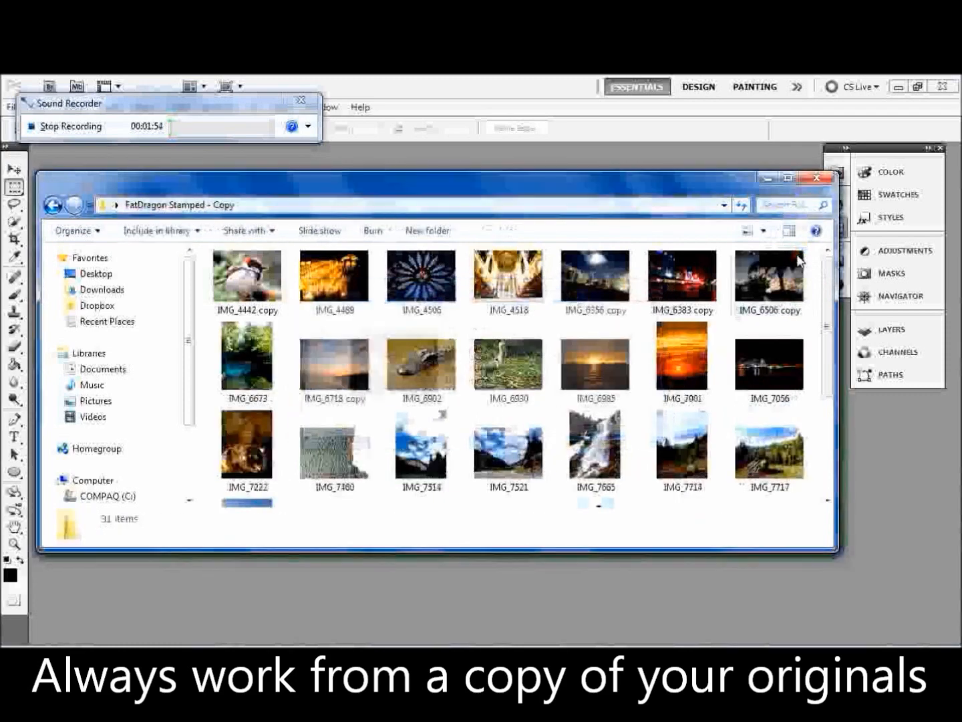
scroll(783, 361, down, 2)
scroll(785, 346, up, 3)
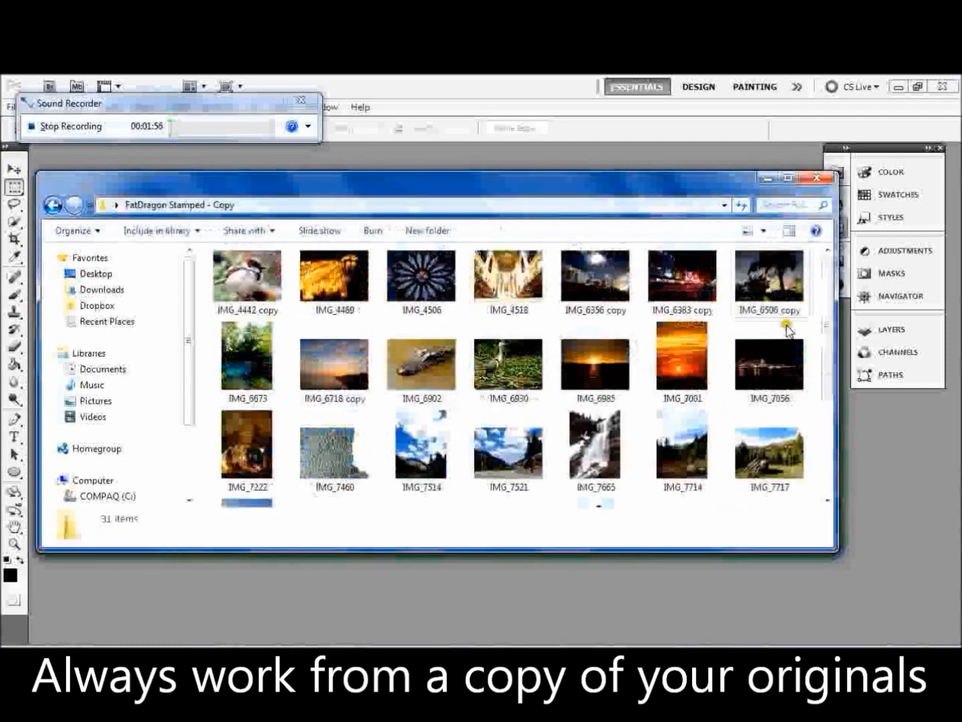
click(816, 177)
click(342, 233)
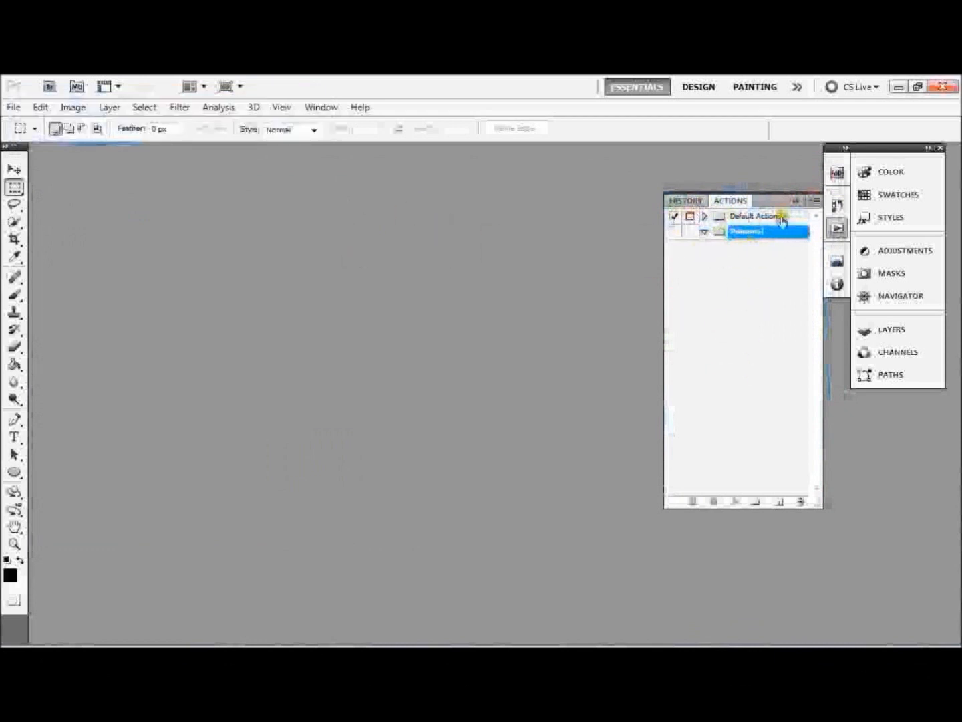
Commit the action set name 'Personal' under Default Actions and start a new action
click(321, 106)
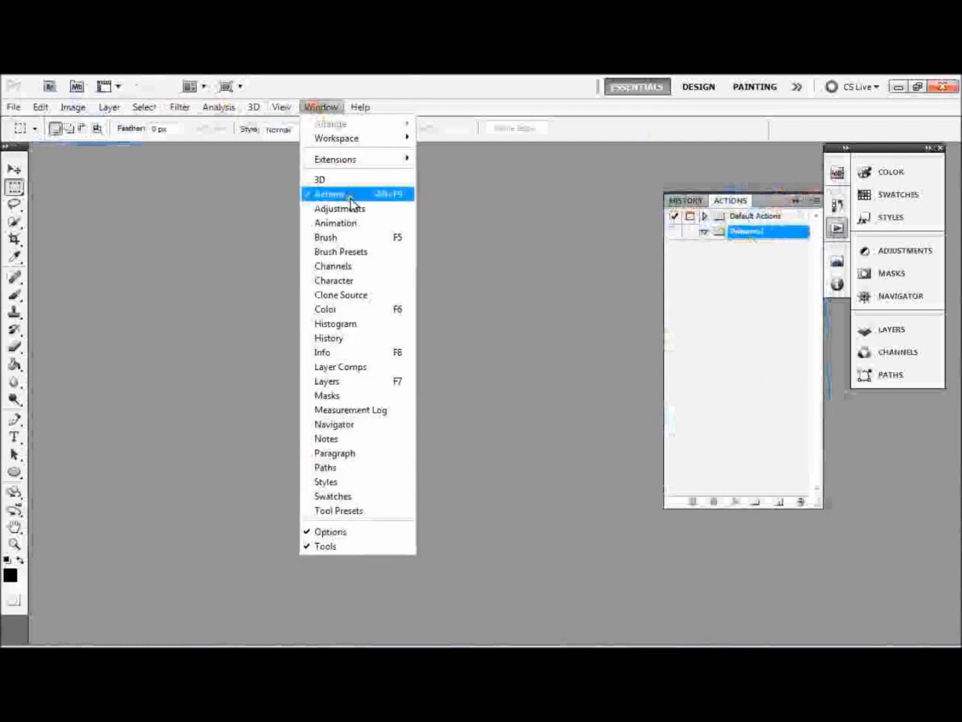
click(780, 250)
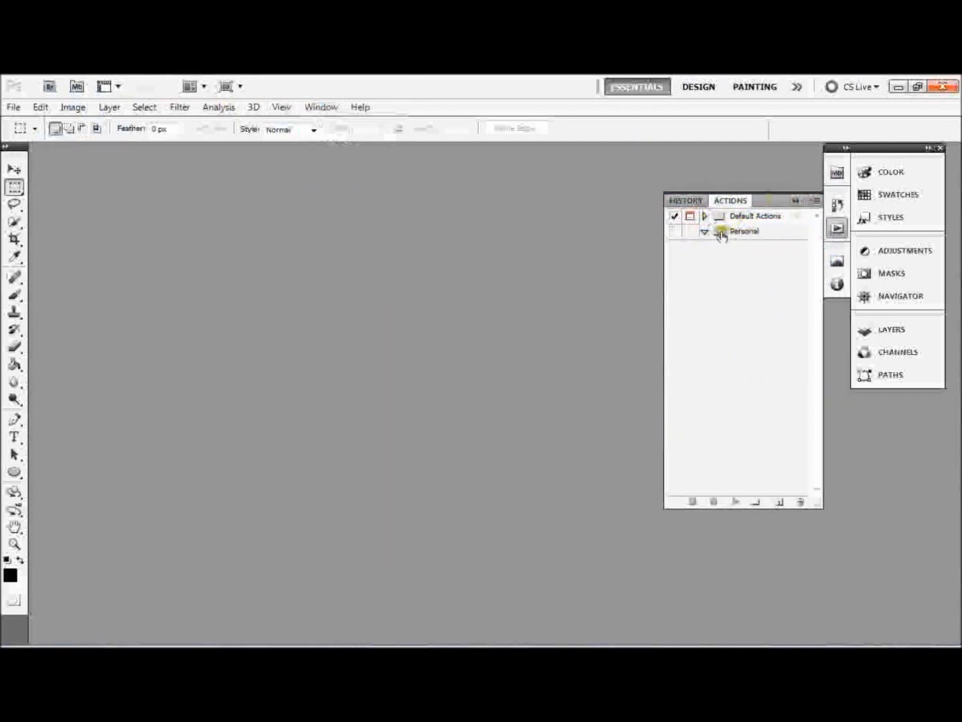
click(758, 503)
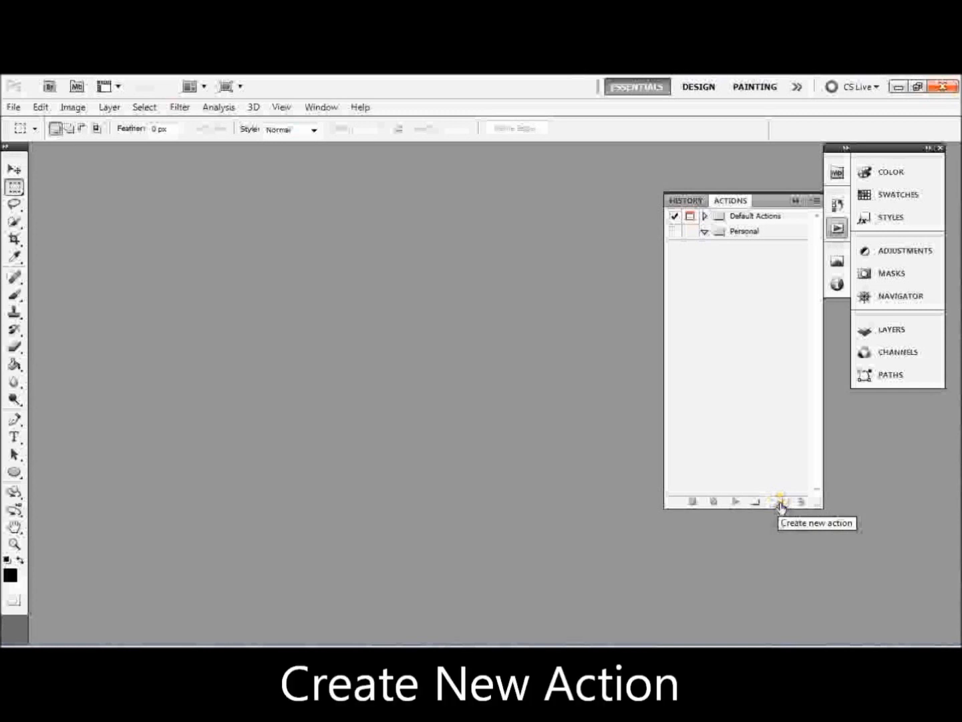
click(780, 502)
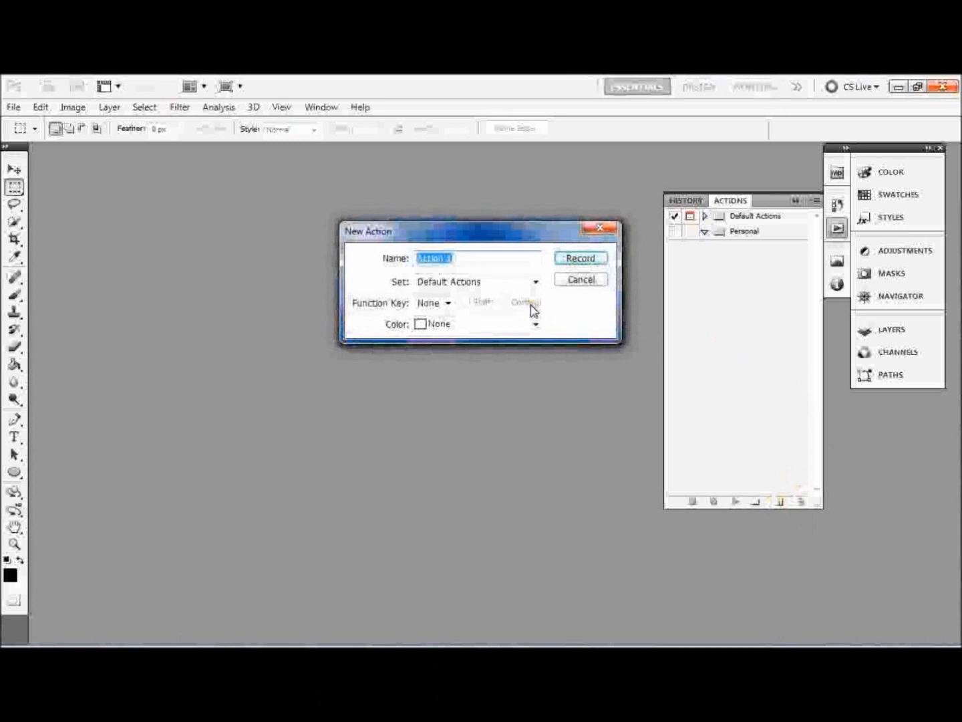
text(BW)
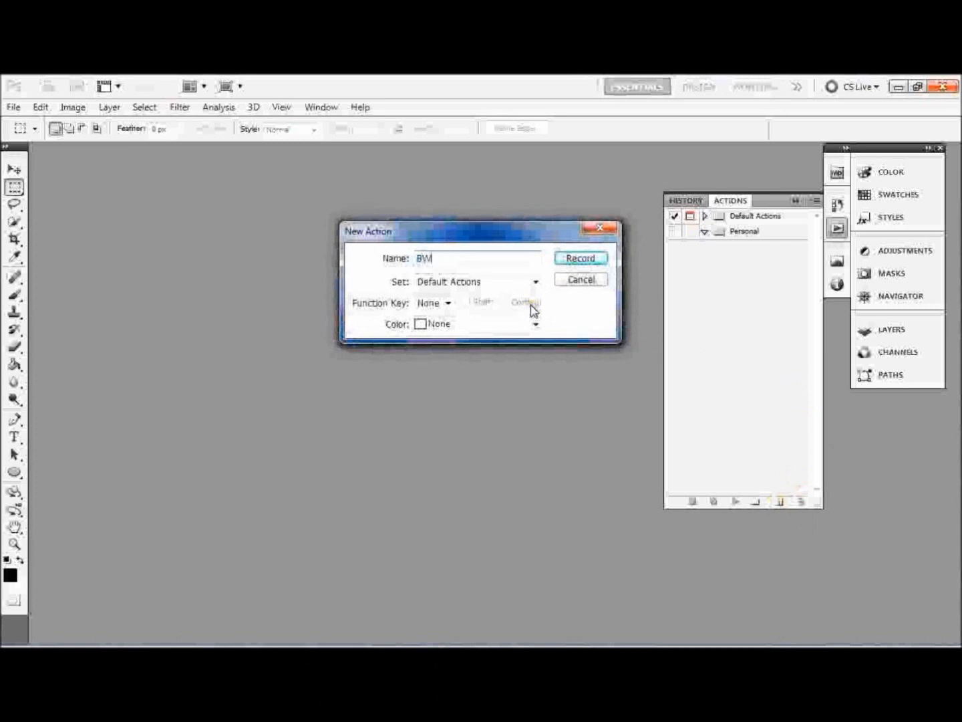
Create the action BW in the Personal set and begin recording it
click(536, 281)
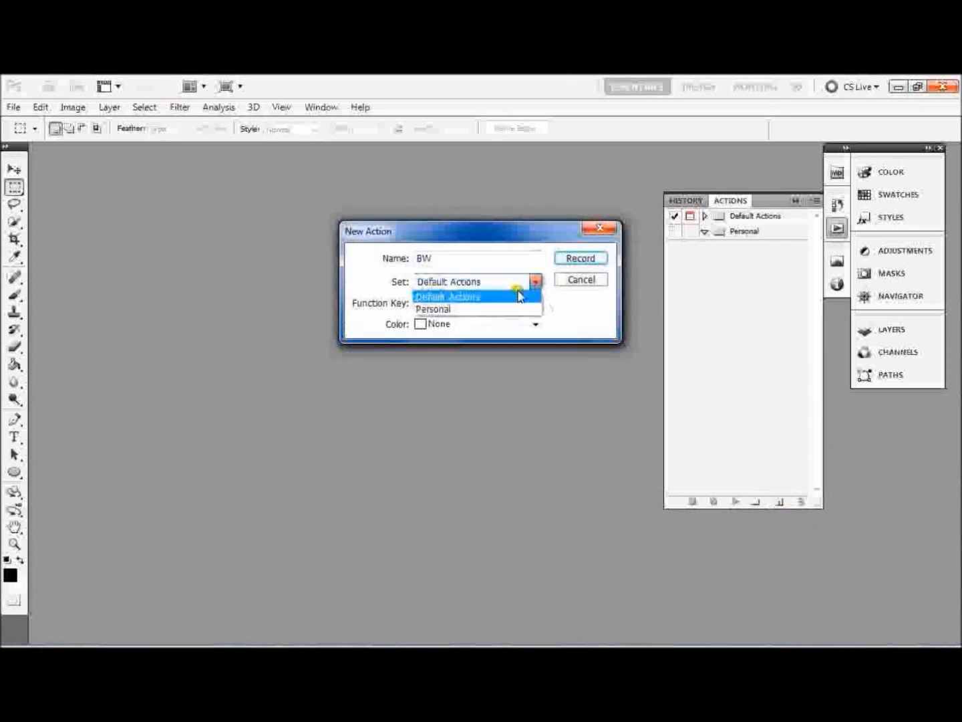
click(490, 308)
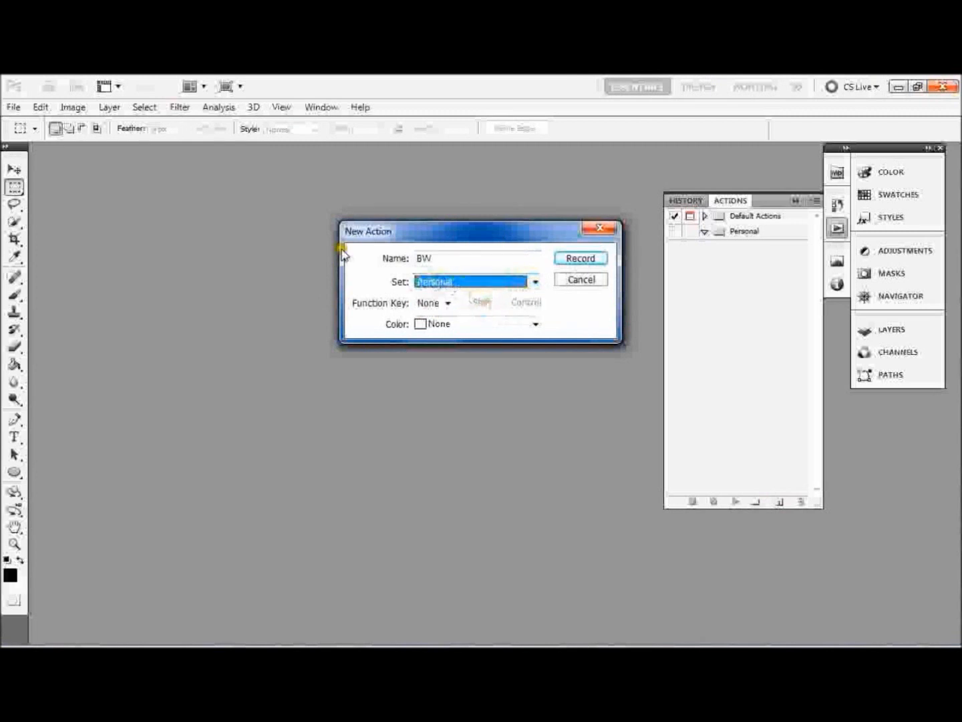
click(577, 259)
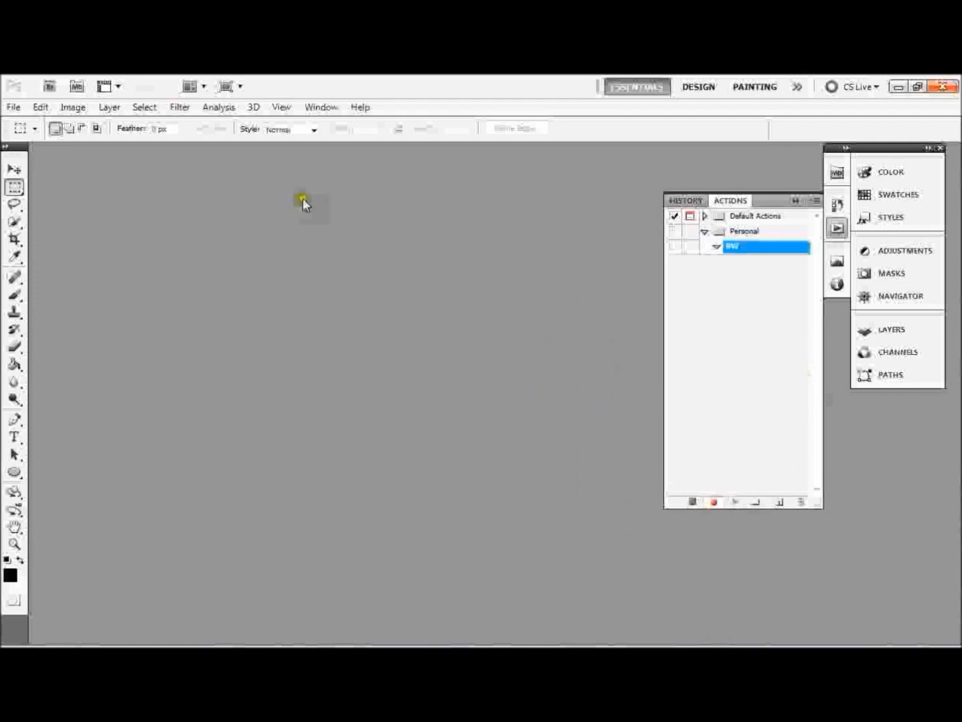
click(13, 107)
Open the IMG_4442 copy sparrow photo from disk
click(30, 133)
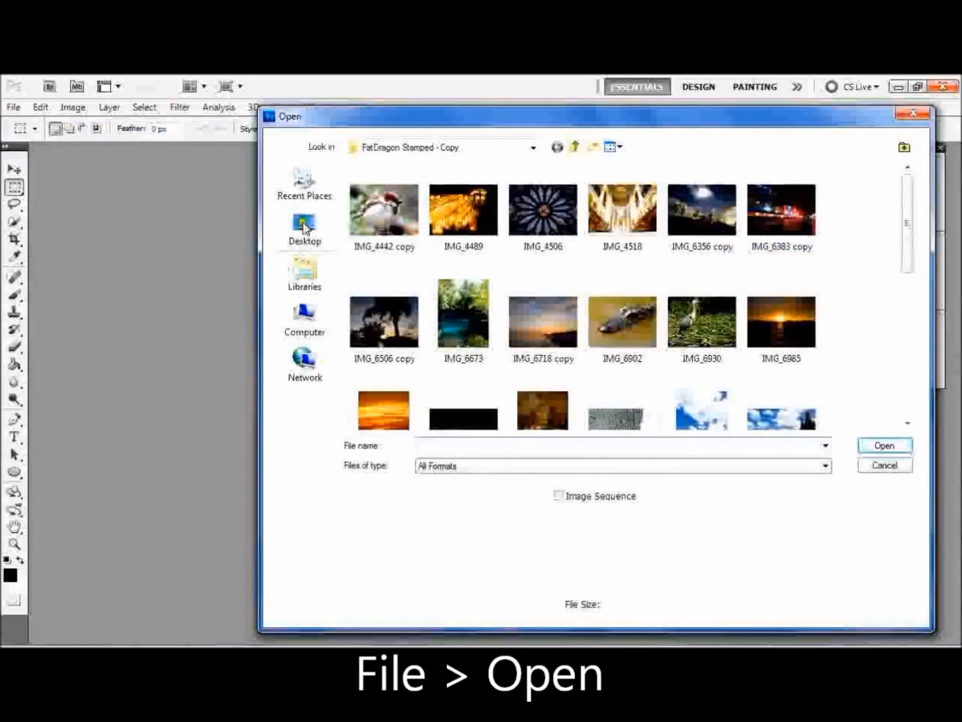
click(387, 214)
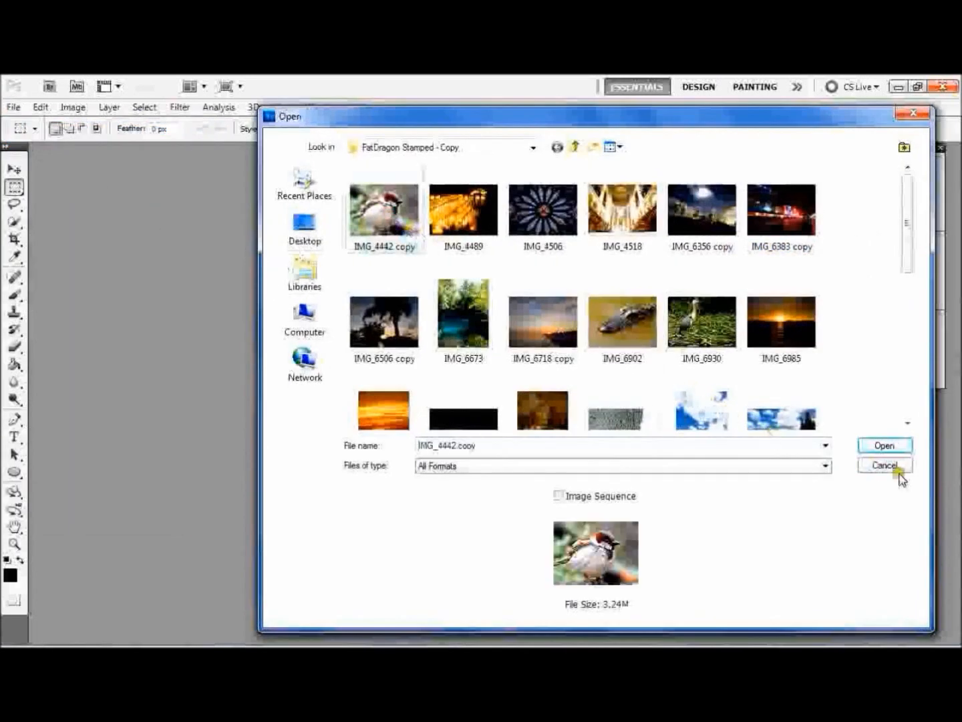
click(885, 447)
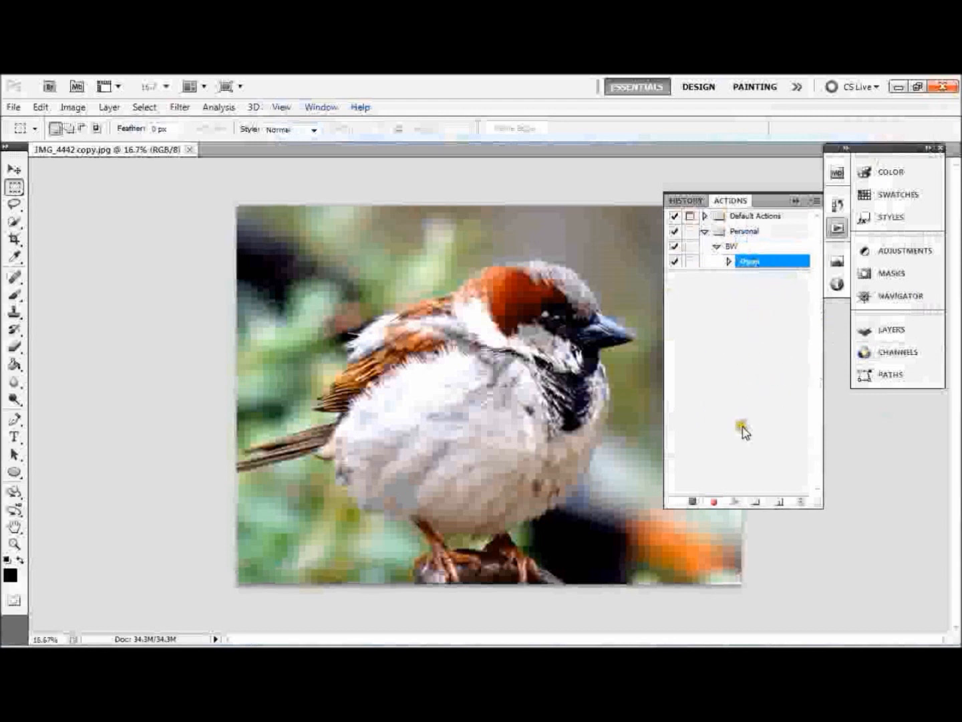
Duplicate the Background layer by dragging it onto the New Layer icon
click(922, 331)
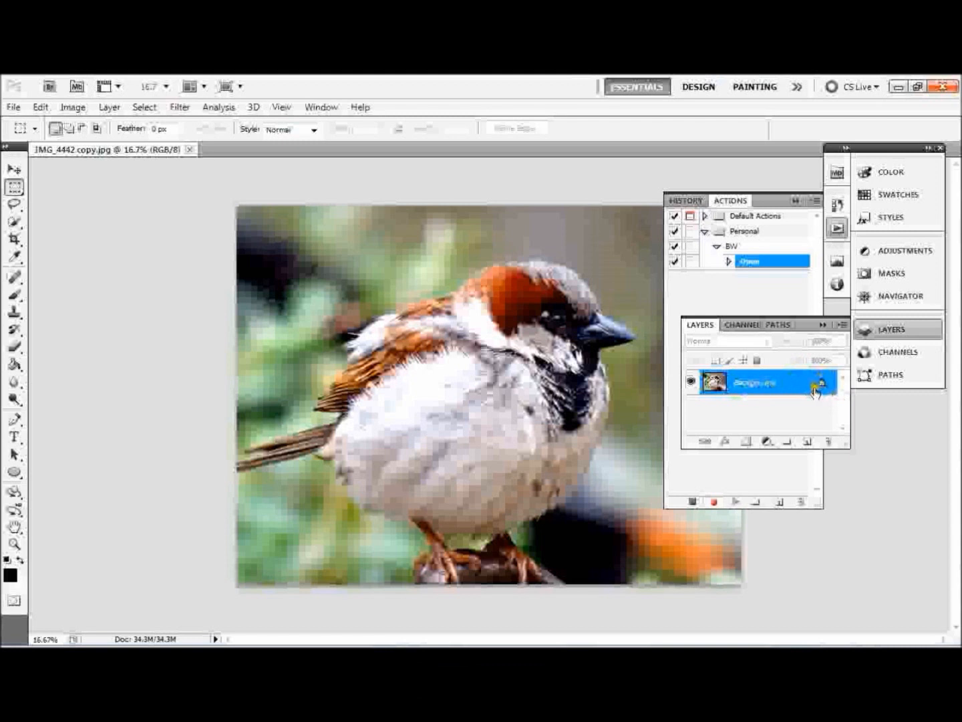
click(759, 383)
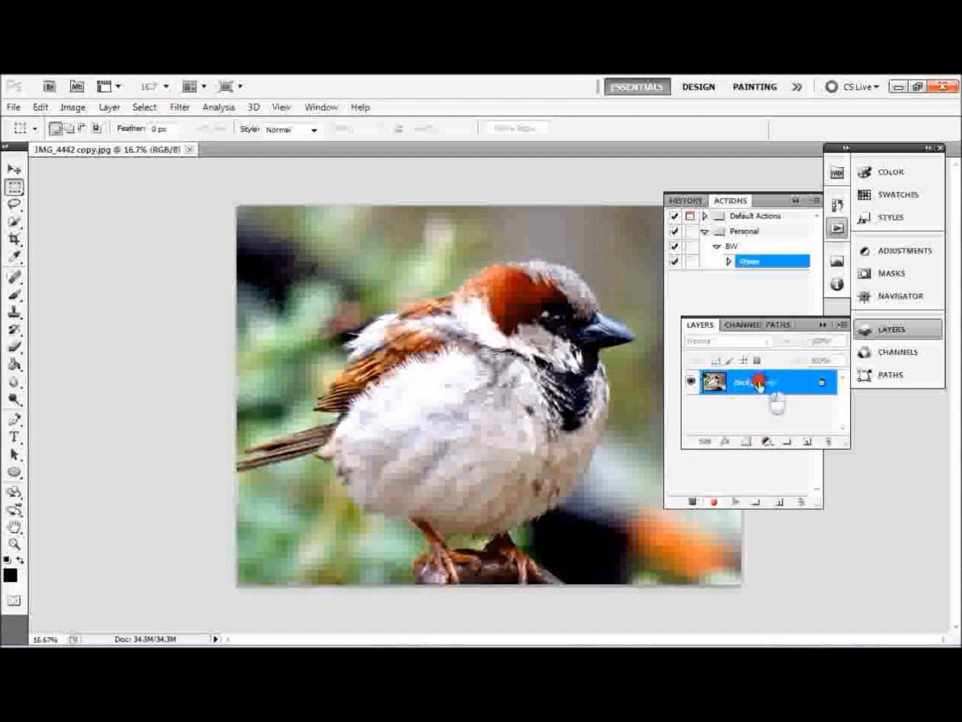
drag(759, 383, 804, 442)
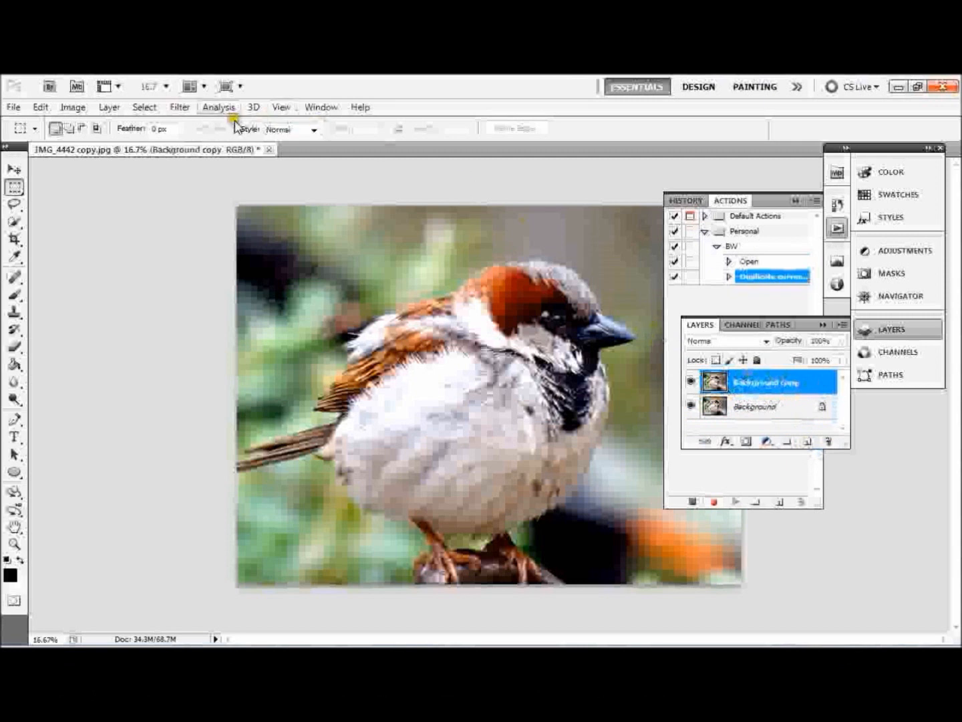
click(72, 107)
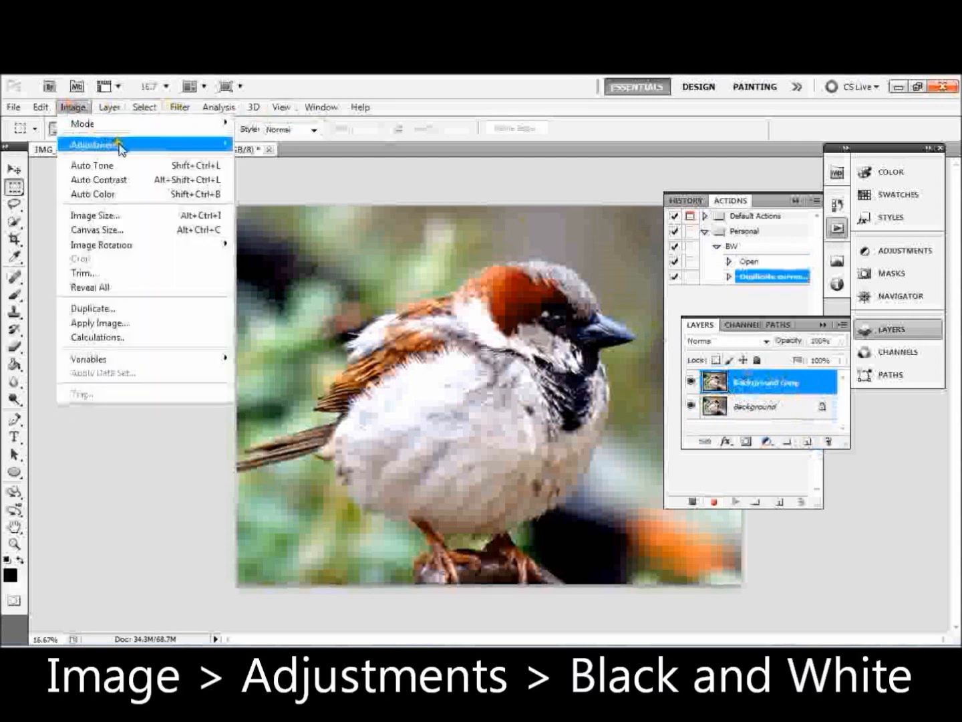
mouse_move(94, 144)
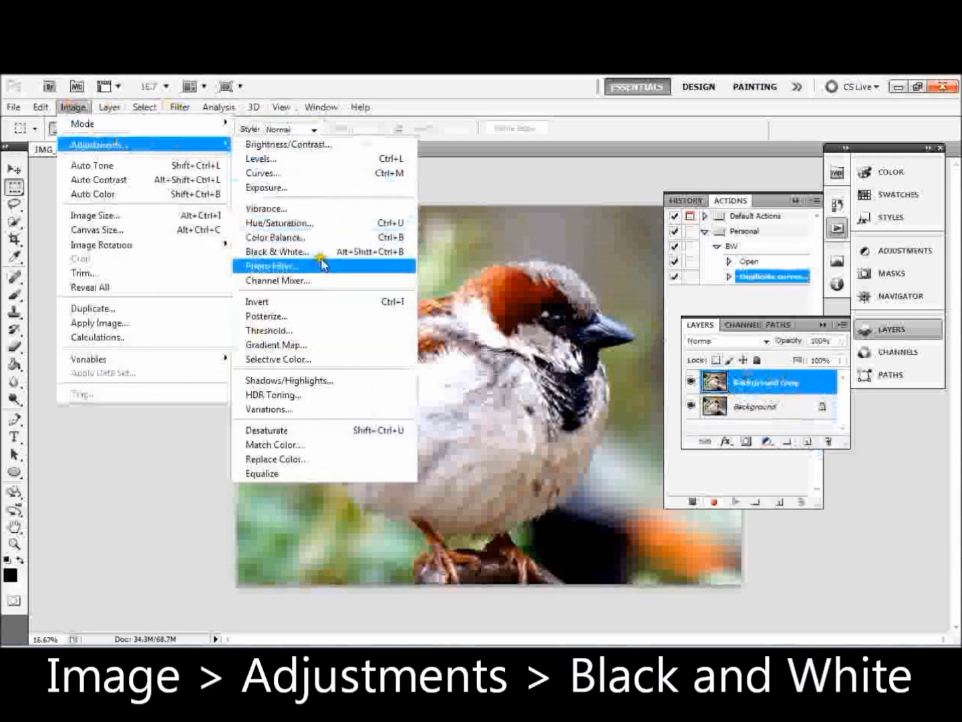
Apply a Black & White adjustment with the Default mix to the copied layer
click(305, 259)
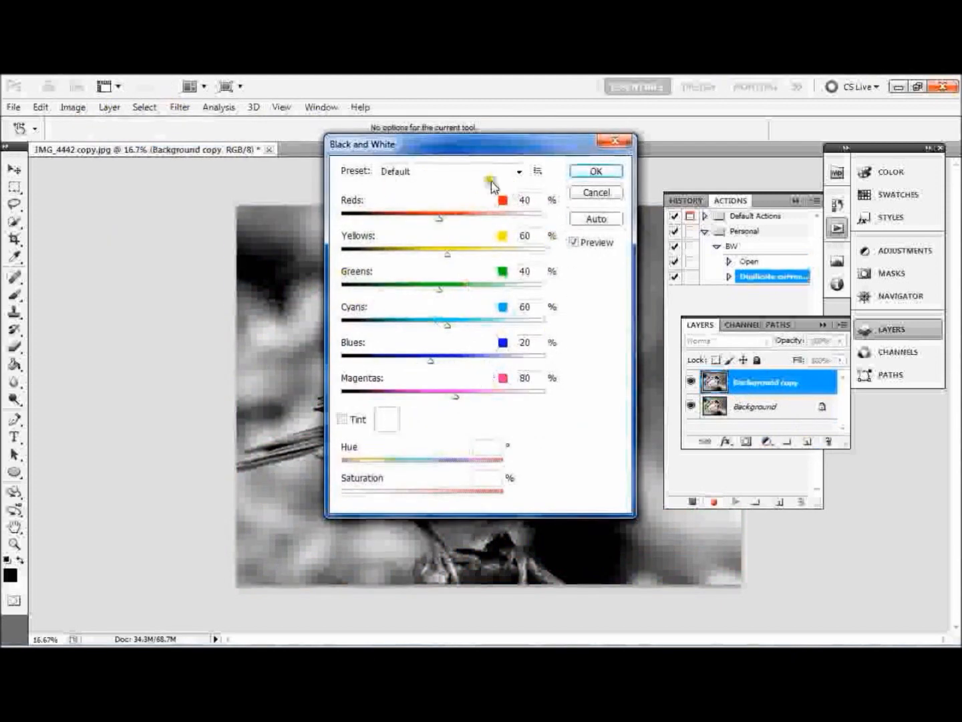
mouse_move(486, 146)
mouse_down()
mouse_move(911, 183)
mouse_move(452, 138)
mouse_up()
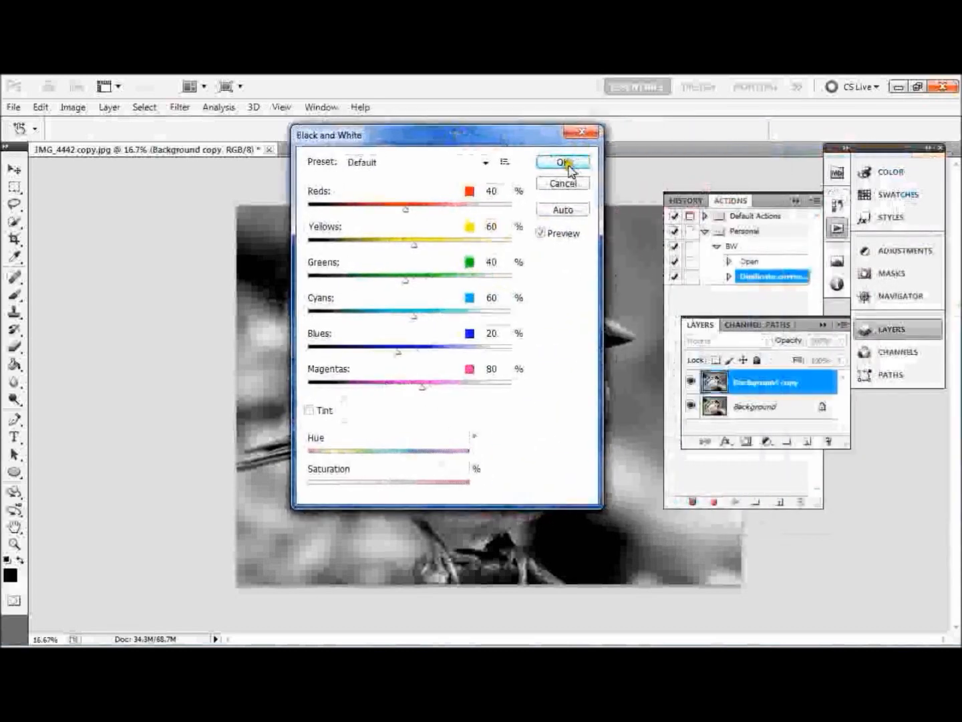
click(568, 166)
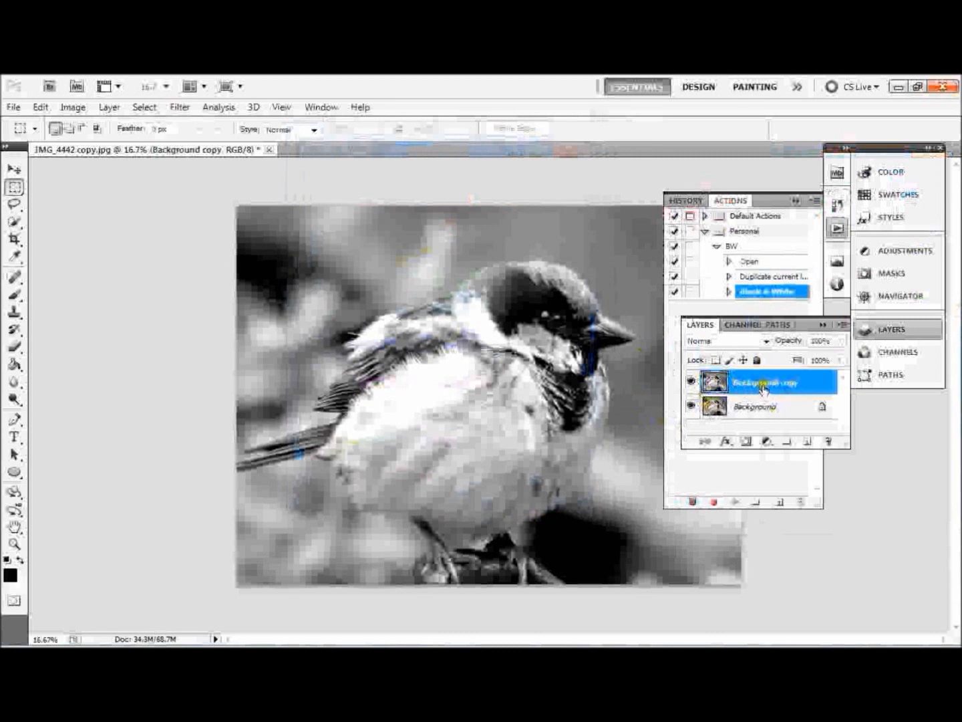
click(899, 330)
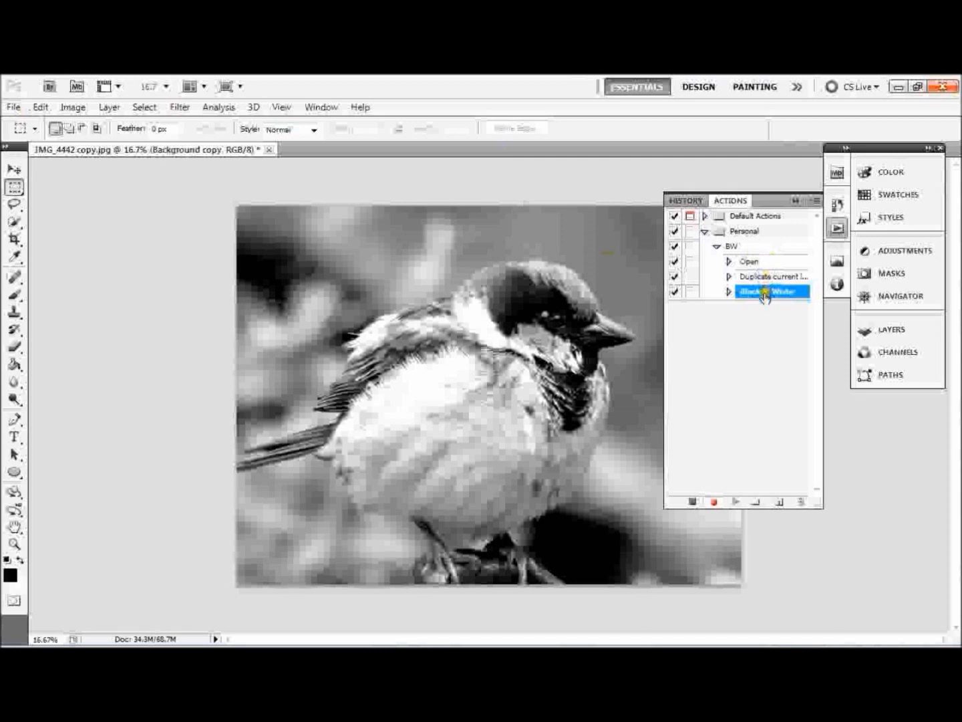
Save the image as JPEG IMG_4442 copya.jpg with default quality options
click(14, 107)
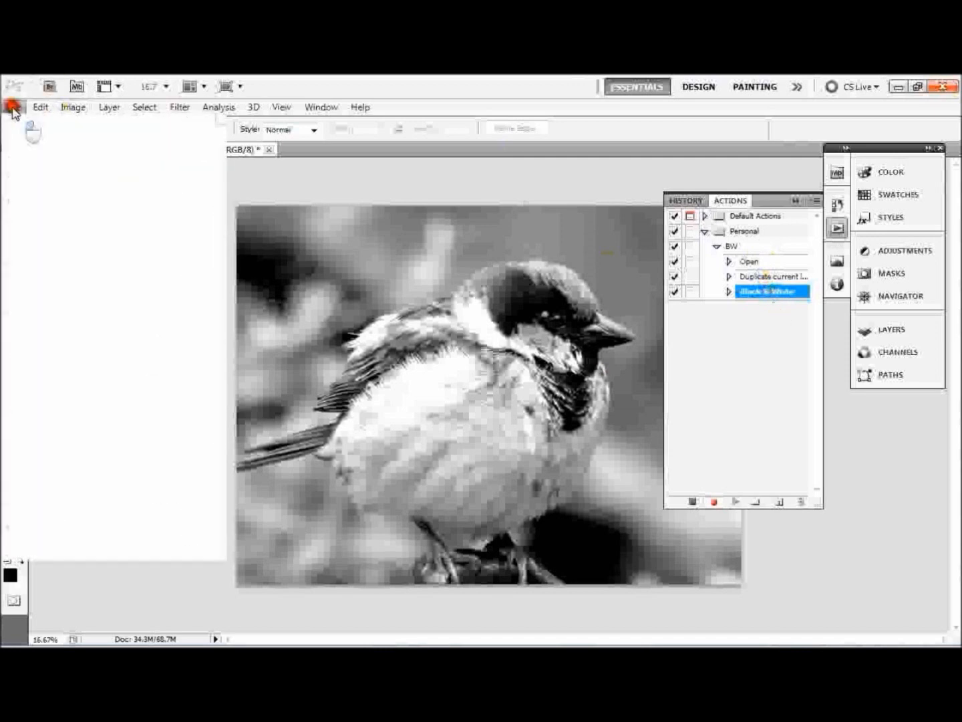
click(128, 338)
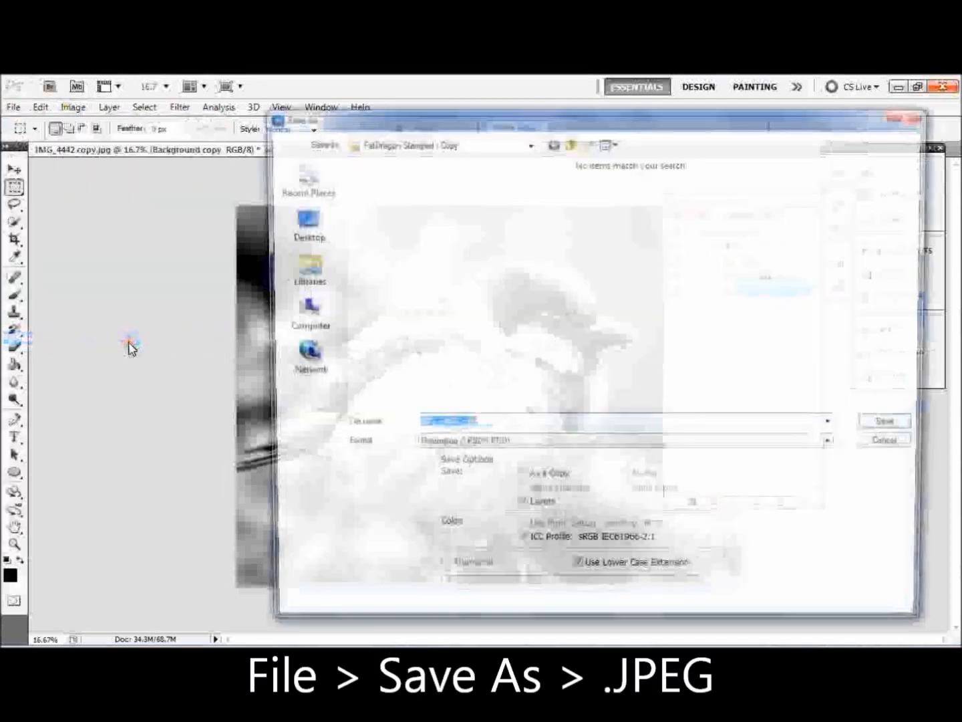
click(504, 426)
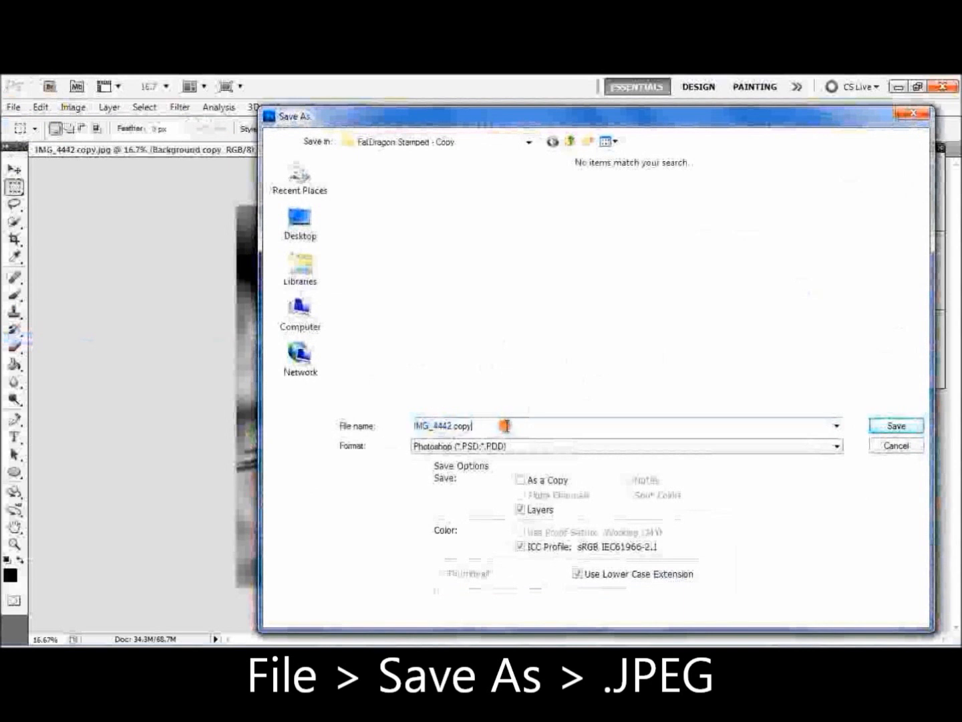
click(619, 445)
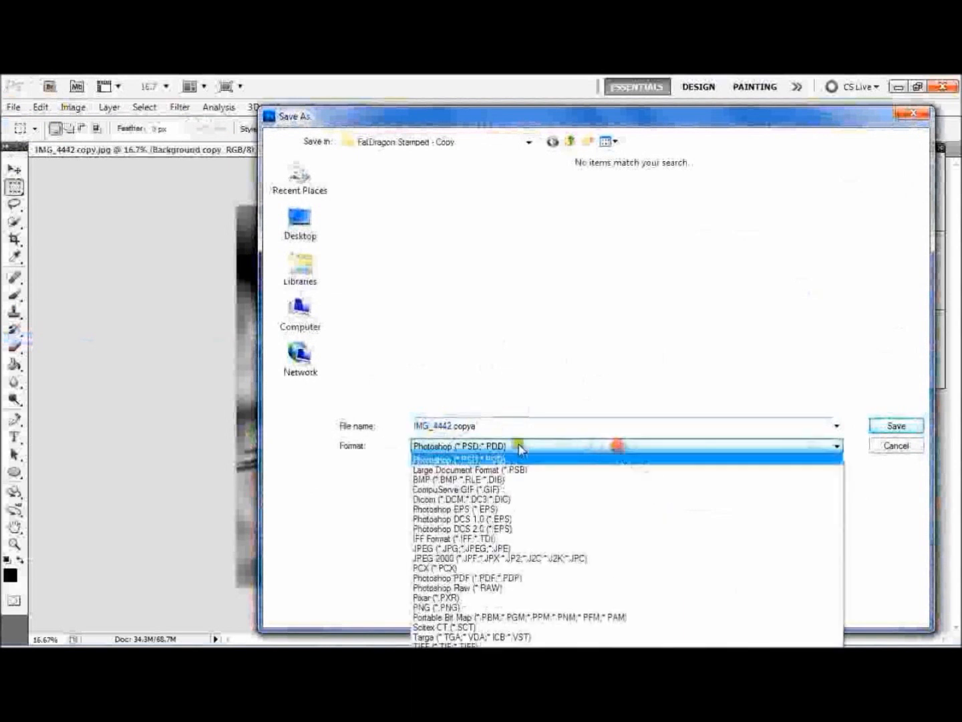
click(433, 548)
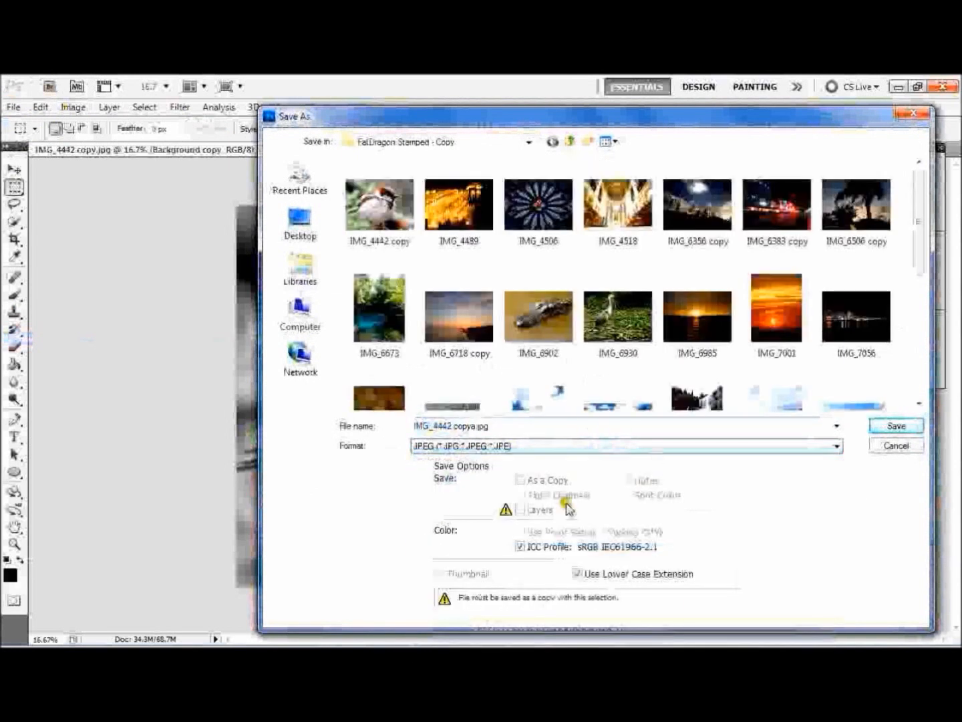
click(887, 429)
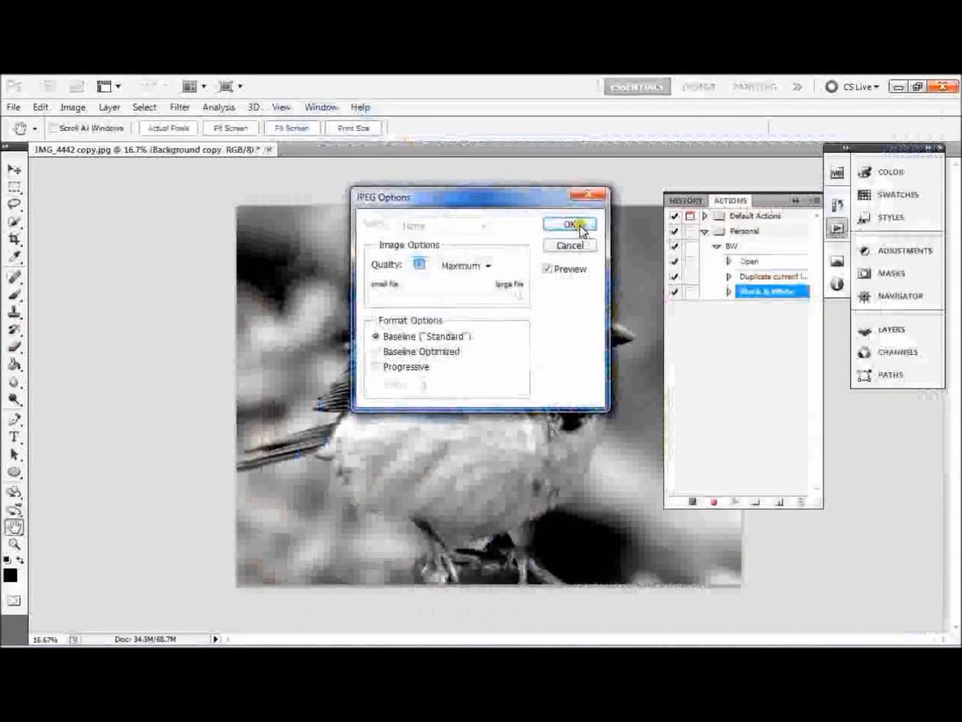
click(572, 224)
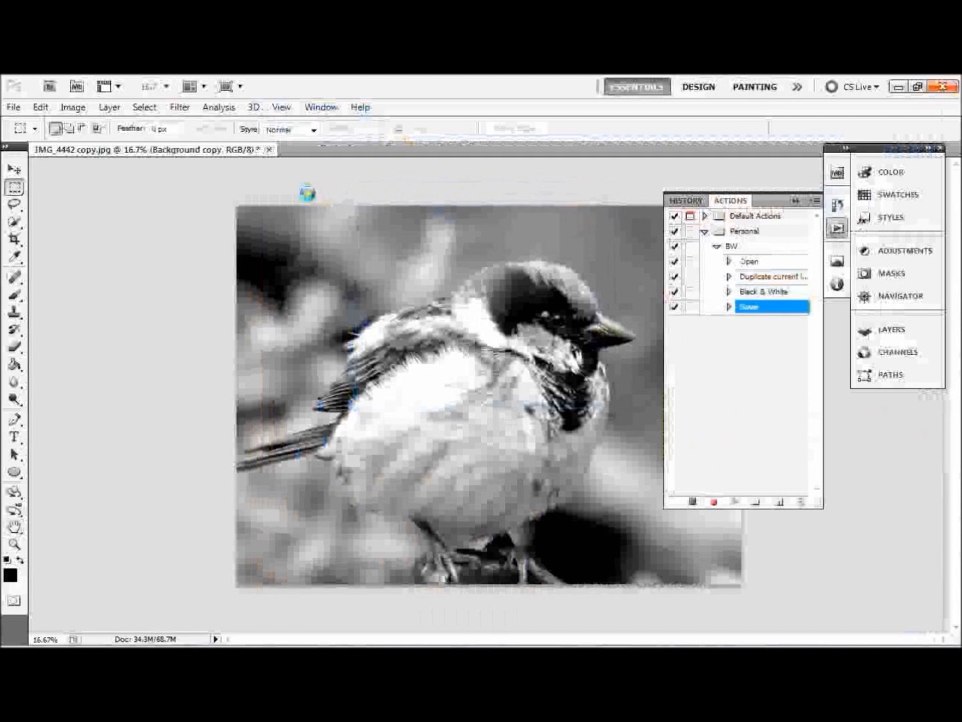
Close the document without saving and stop recording the BW action
click(268, 150)
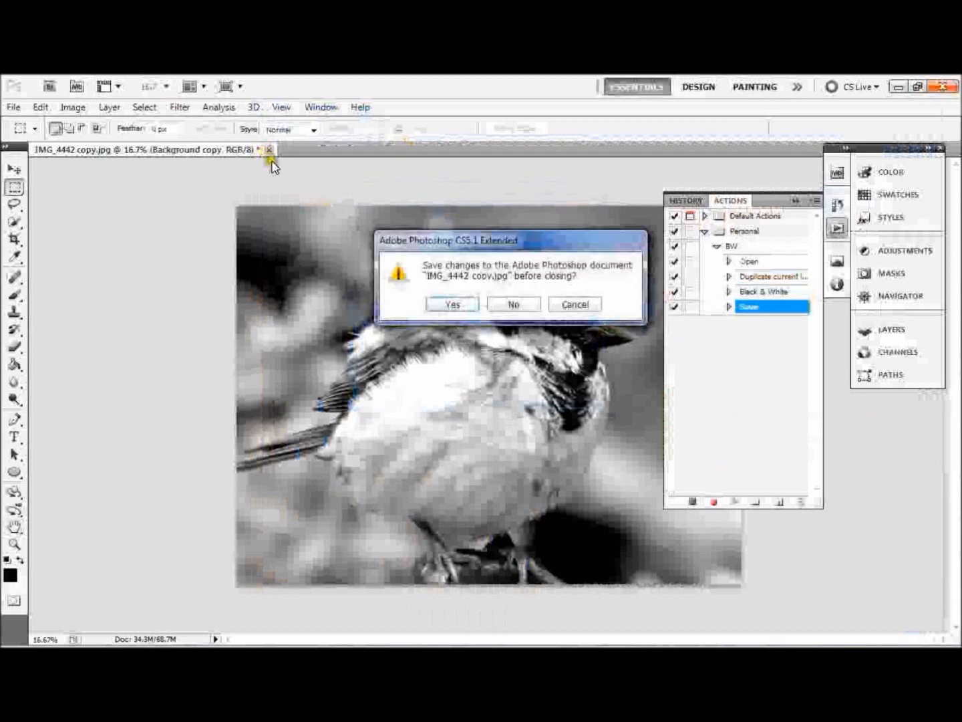
click(519, 303)
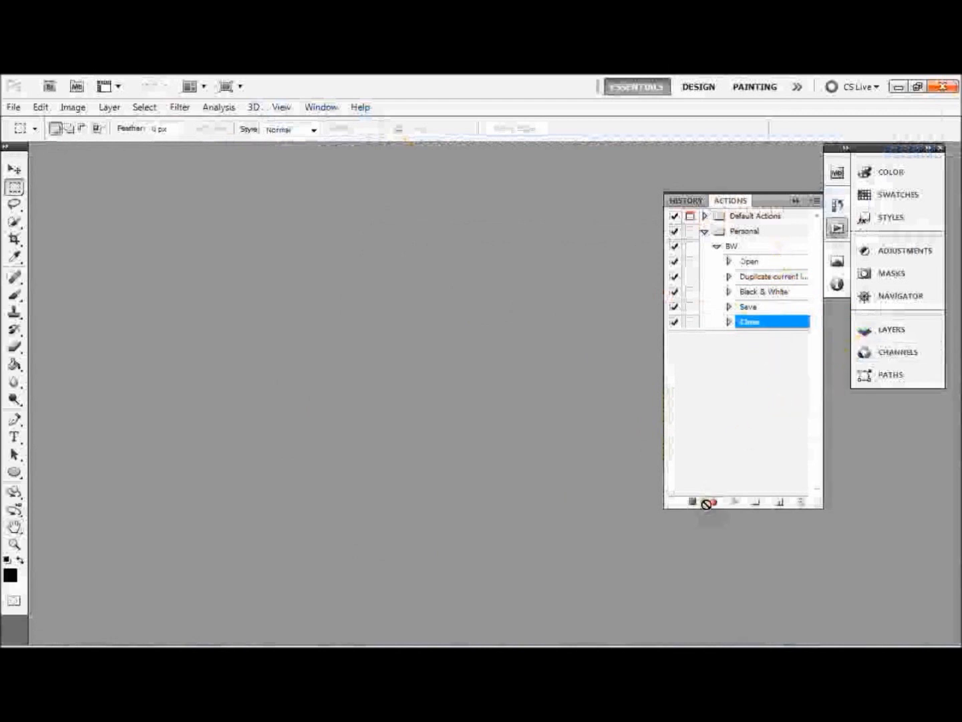
click(693, 503)
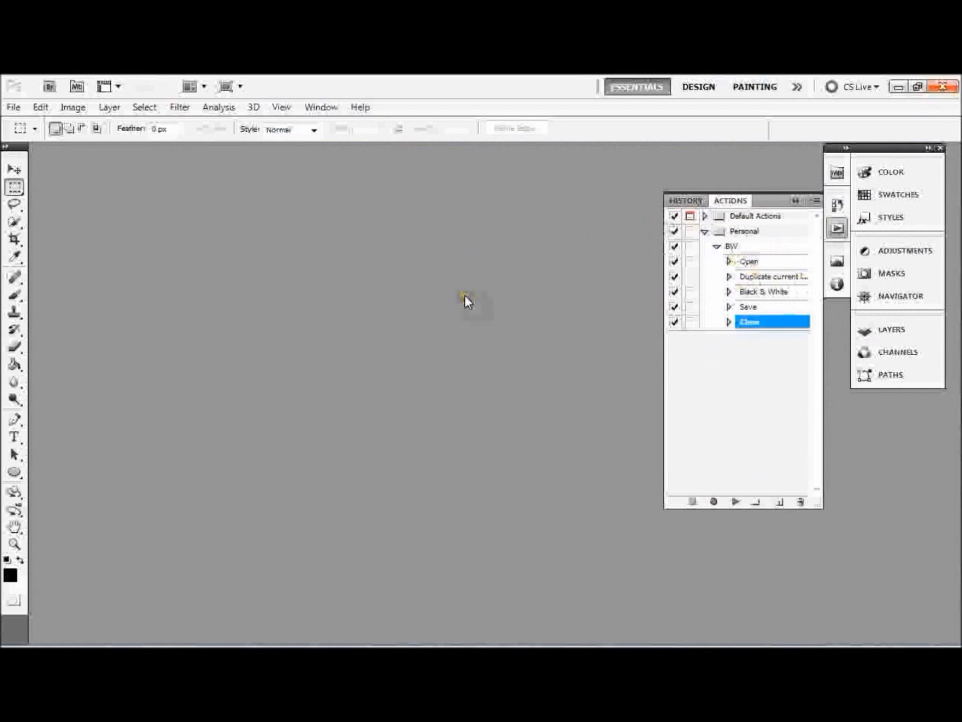
Bring up the Batch dialog via File > Automate
click(13, 107)
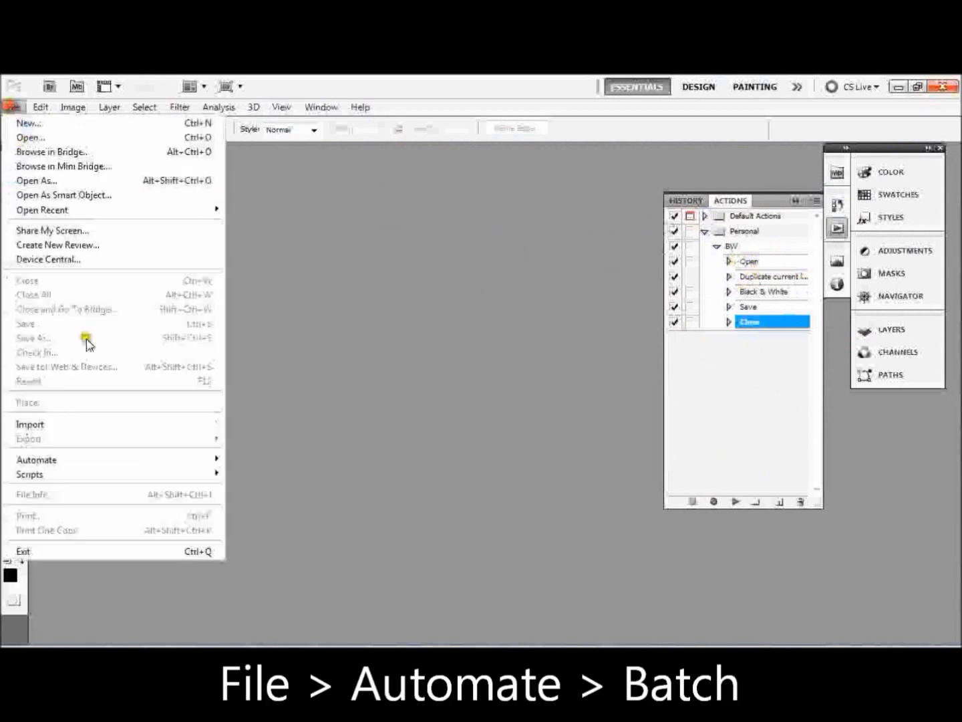
click(163, 465)
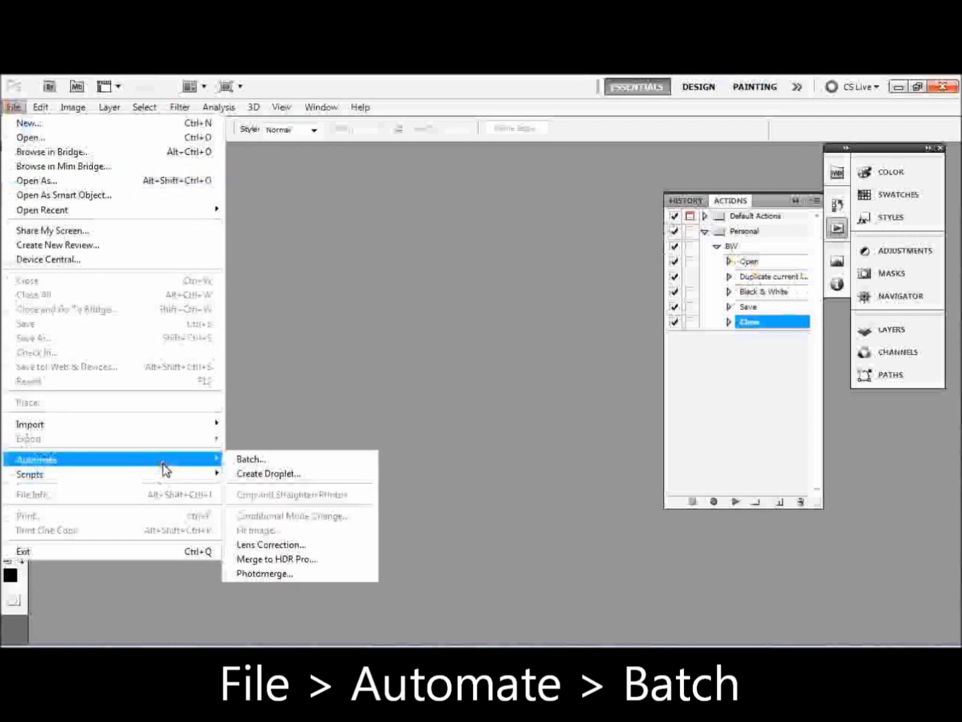
click(256, 460)
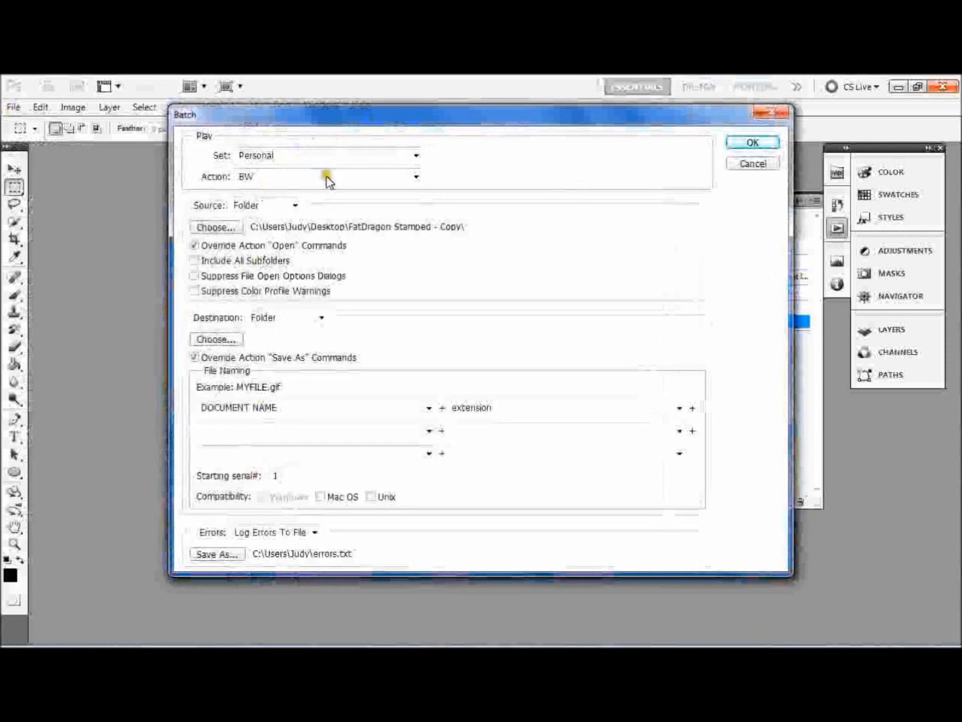
Set the batch to play BW with a Folder source and start choosing the source folder
click(415, 176)
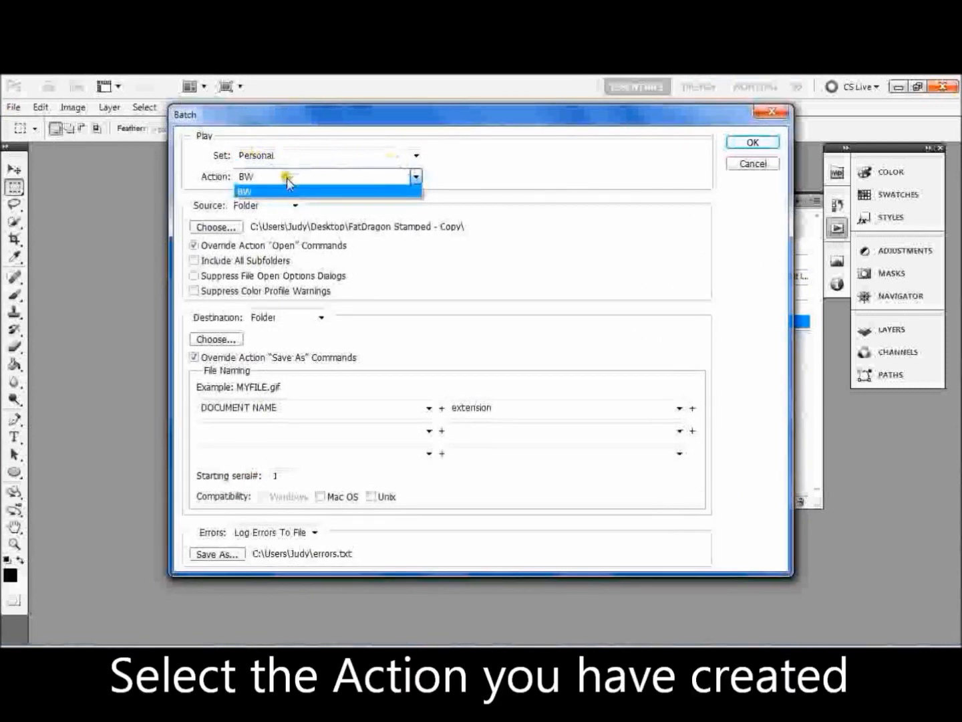
click(250, 192)
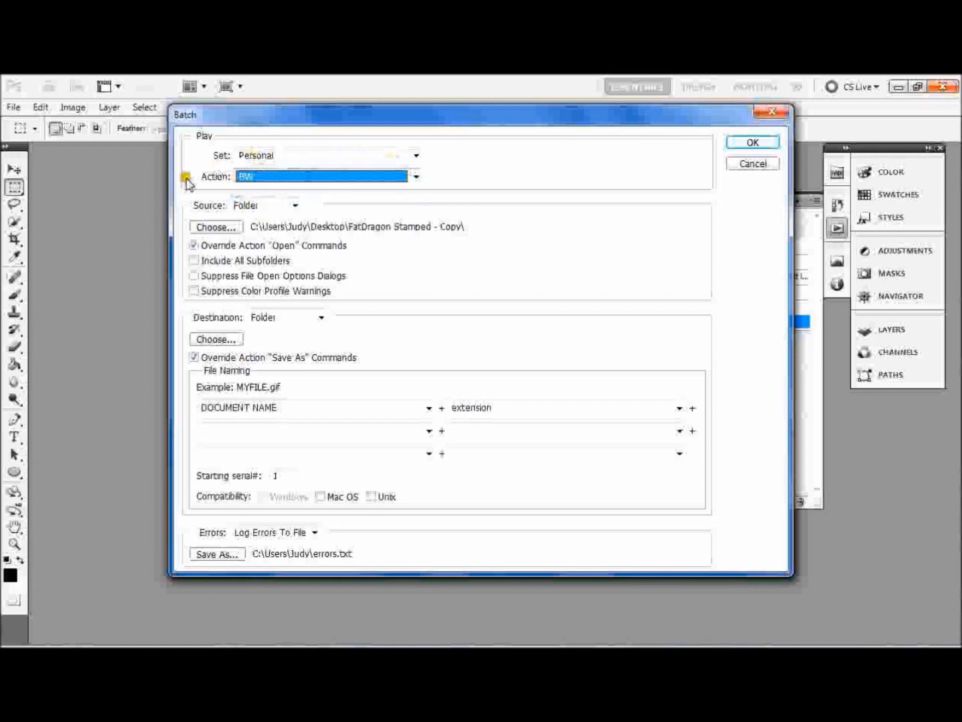
click(291, 206)
click(263, 219)
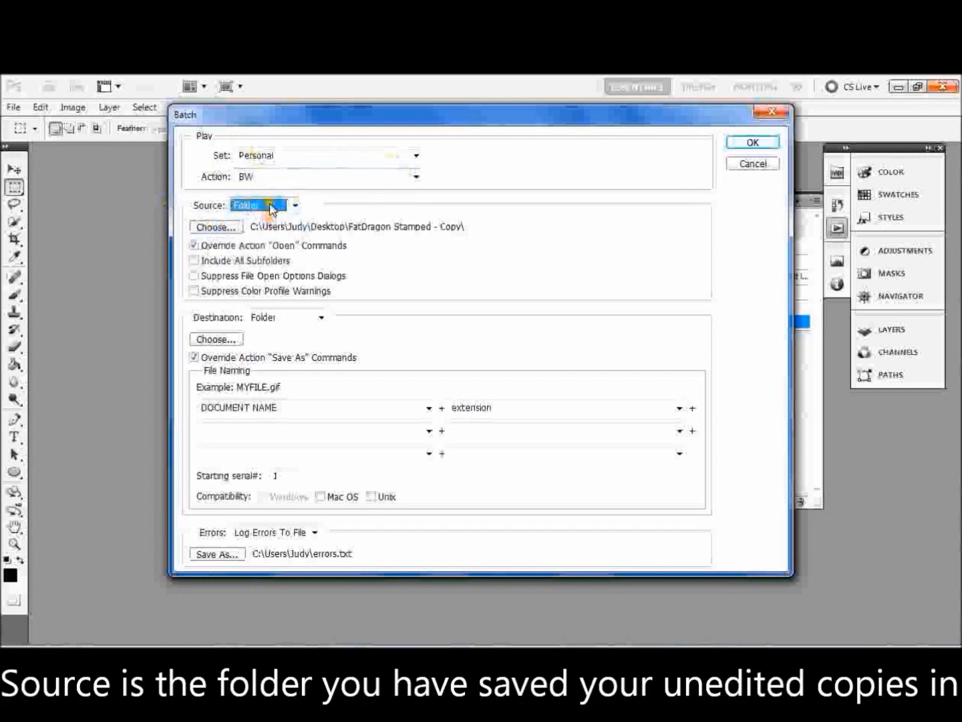
click(216, 227)
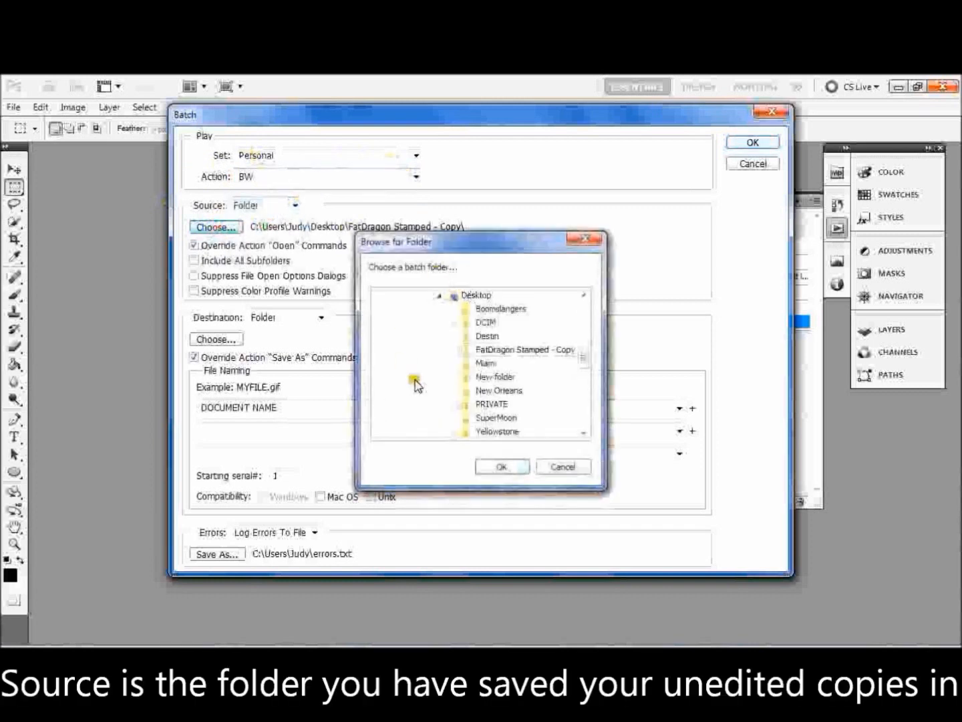
click(510, 467)
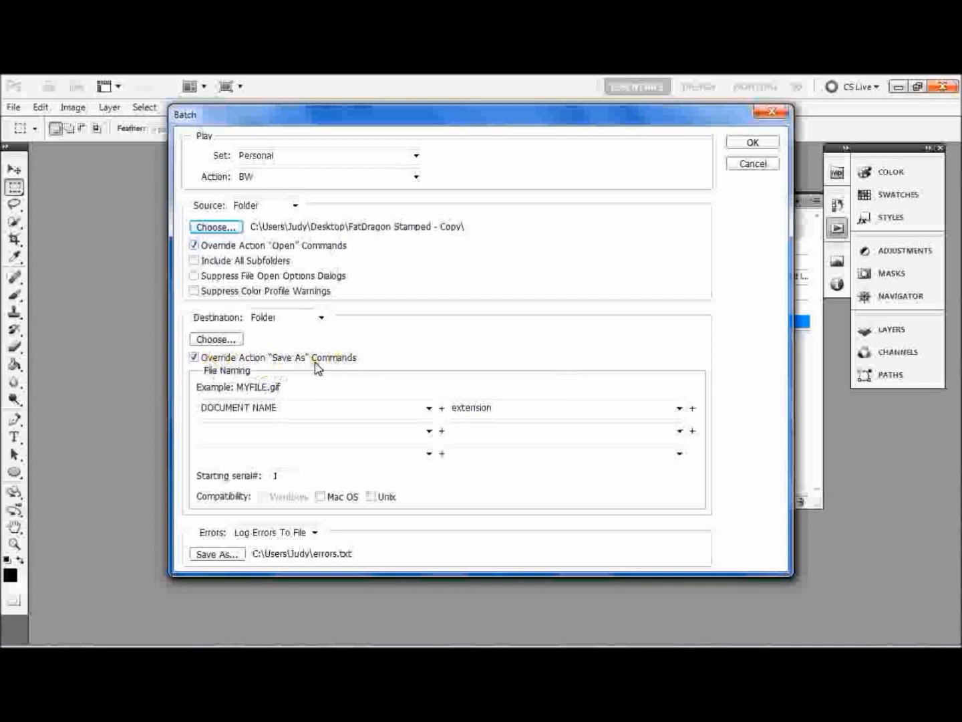
Create a new BW folder on the Desktop as the batch destination
click(230, 339)
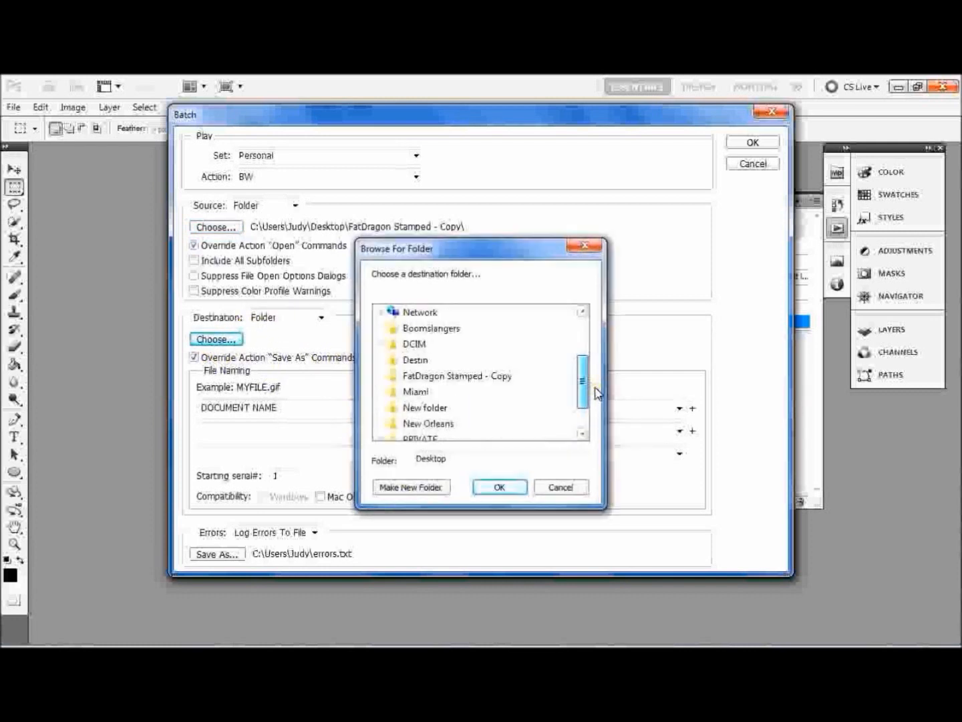
drag(595, 391, 595, 407)
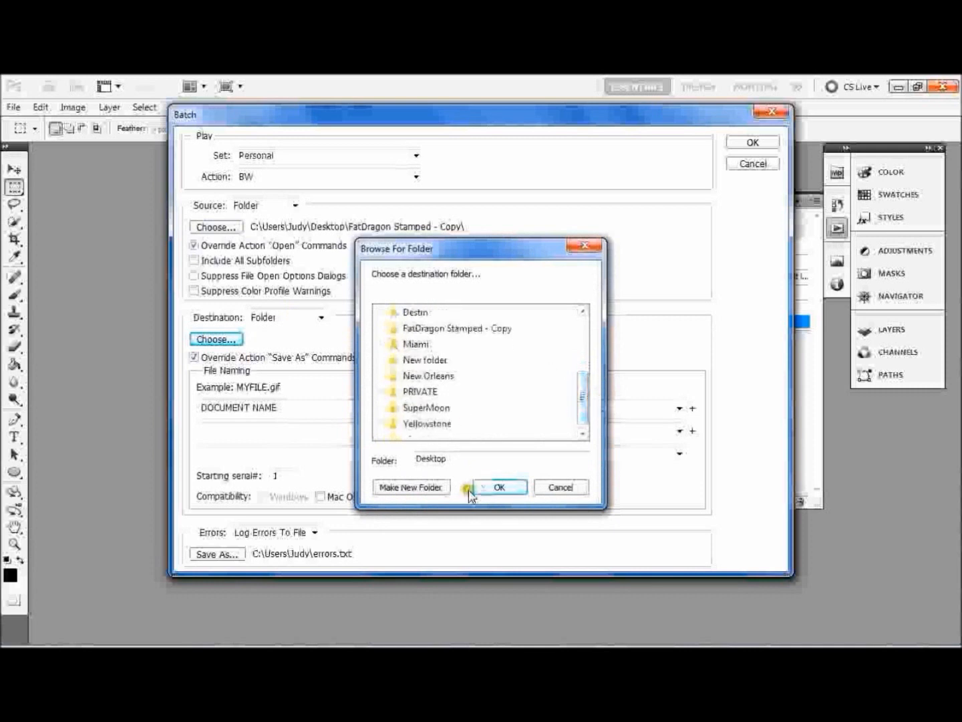
click(412, 488)
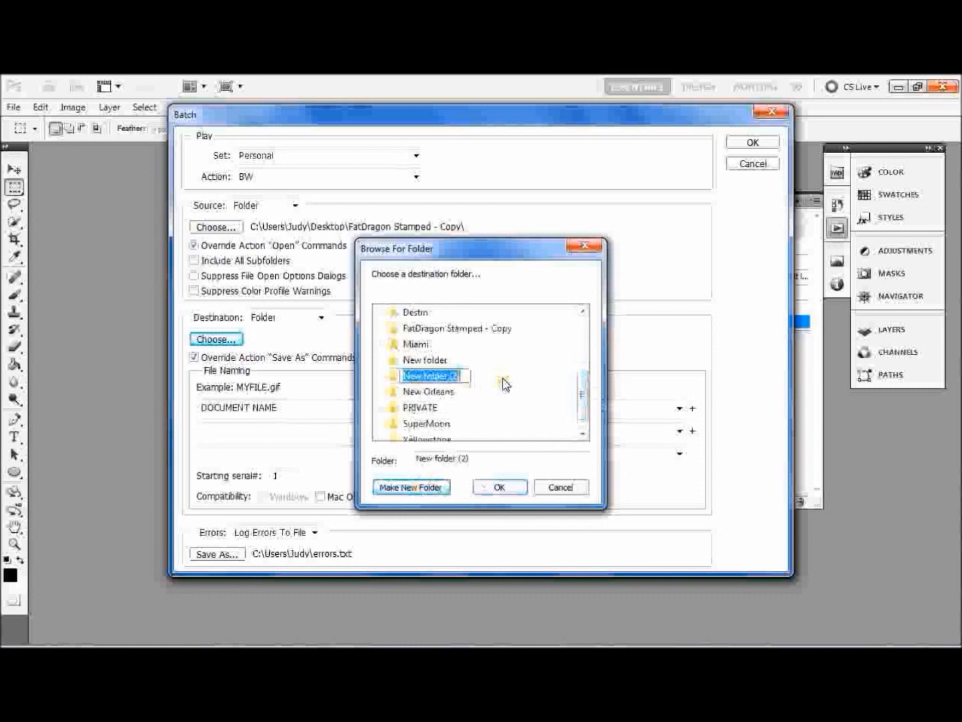
text(BW)
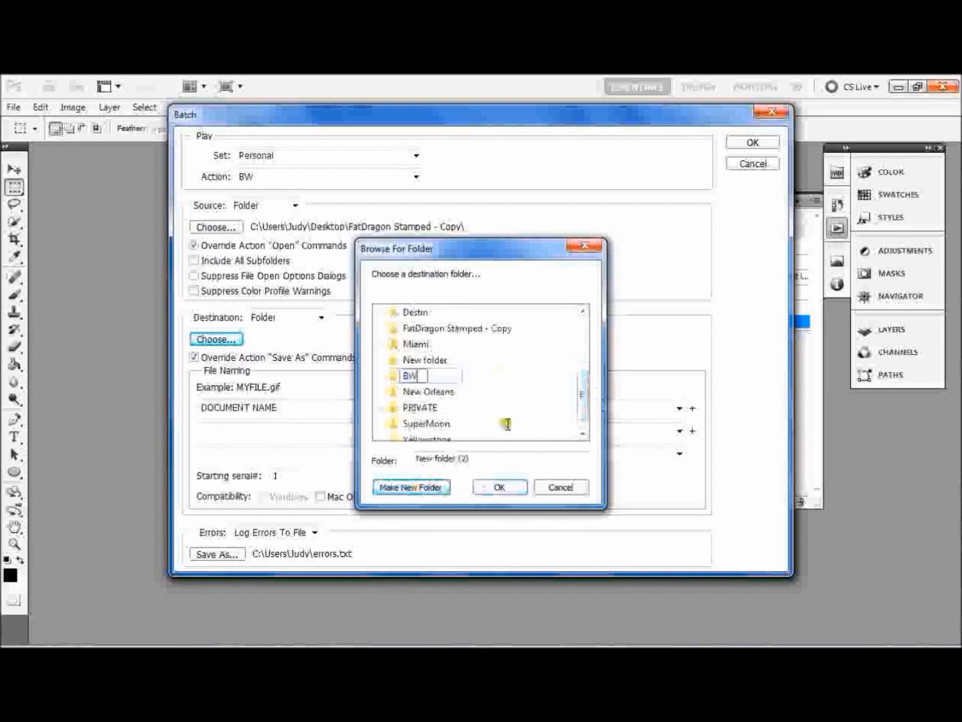
click(506, 486)
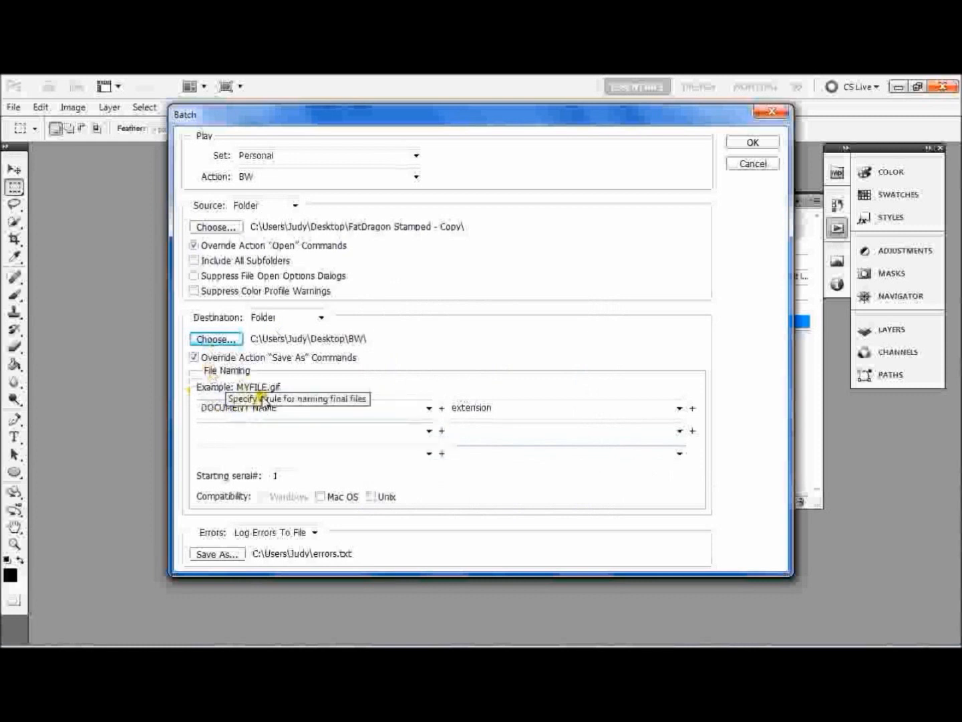
Name output files by Document Name and run the batch
click(429, 408)
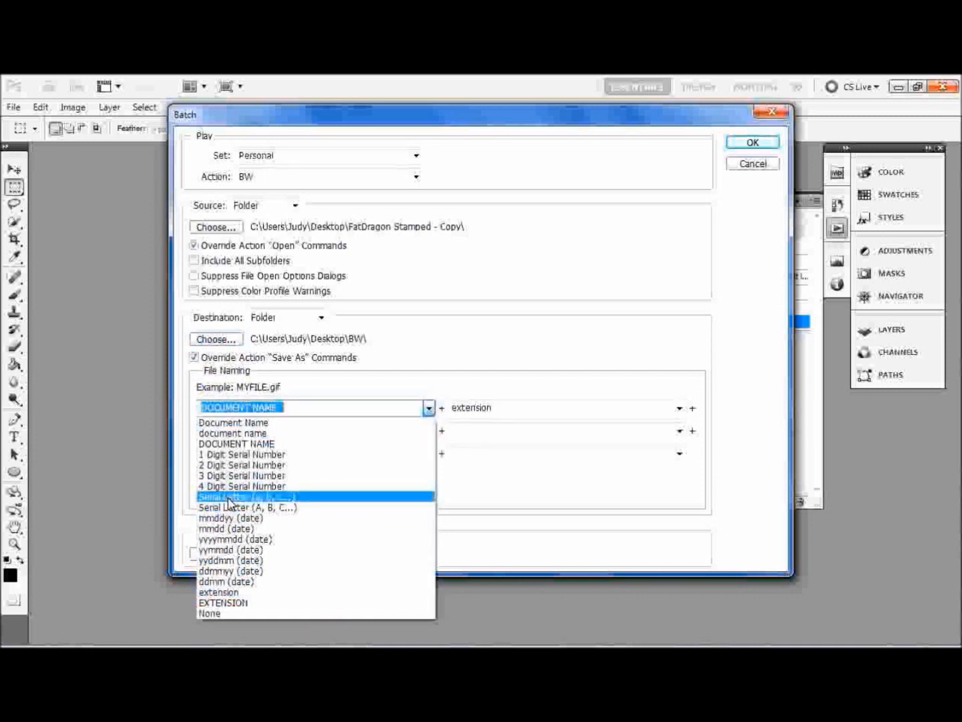
click(265, 423)
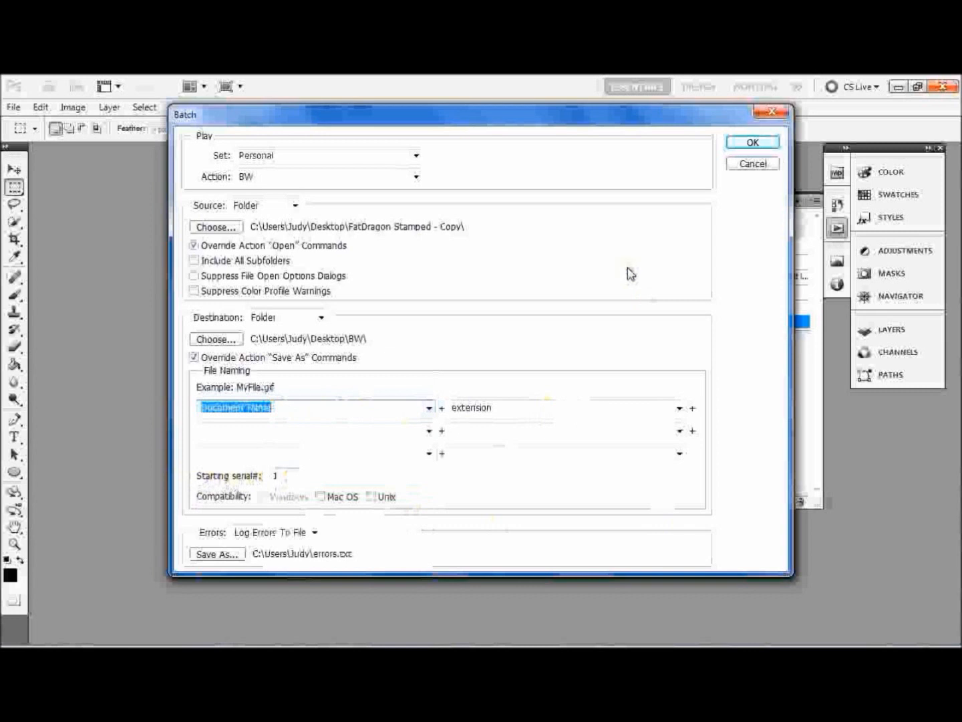
click(766, 143)
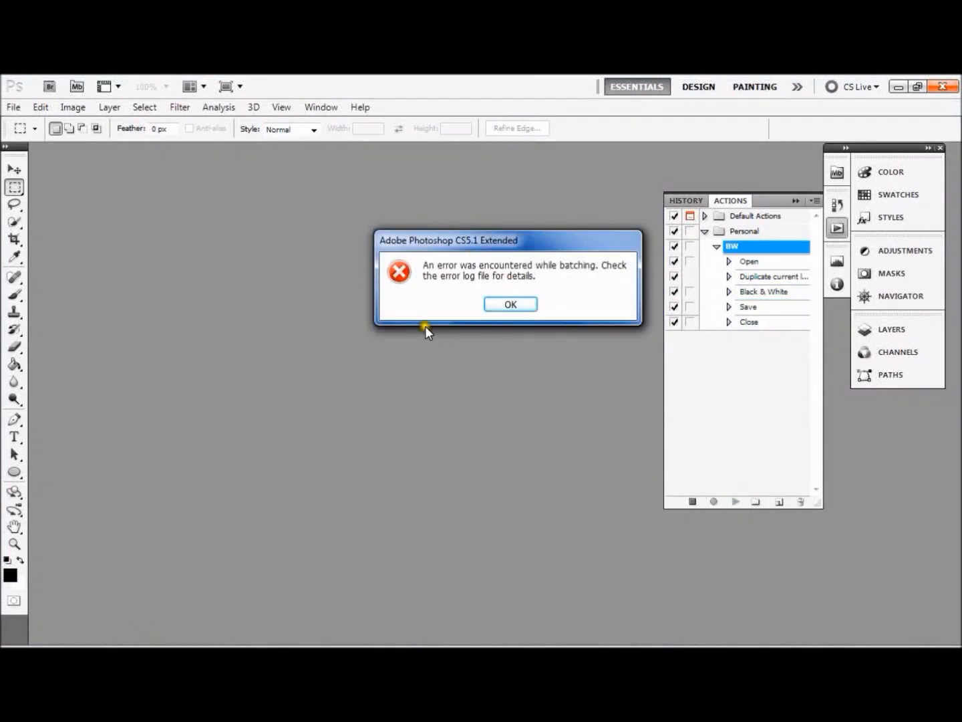
Clear the batch error notice and select IMG_4442 copy in the BW results folder
click(504, 302)
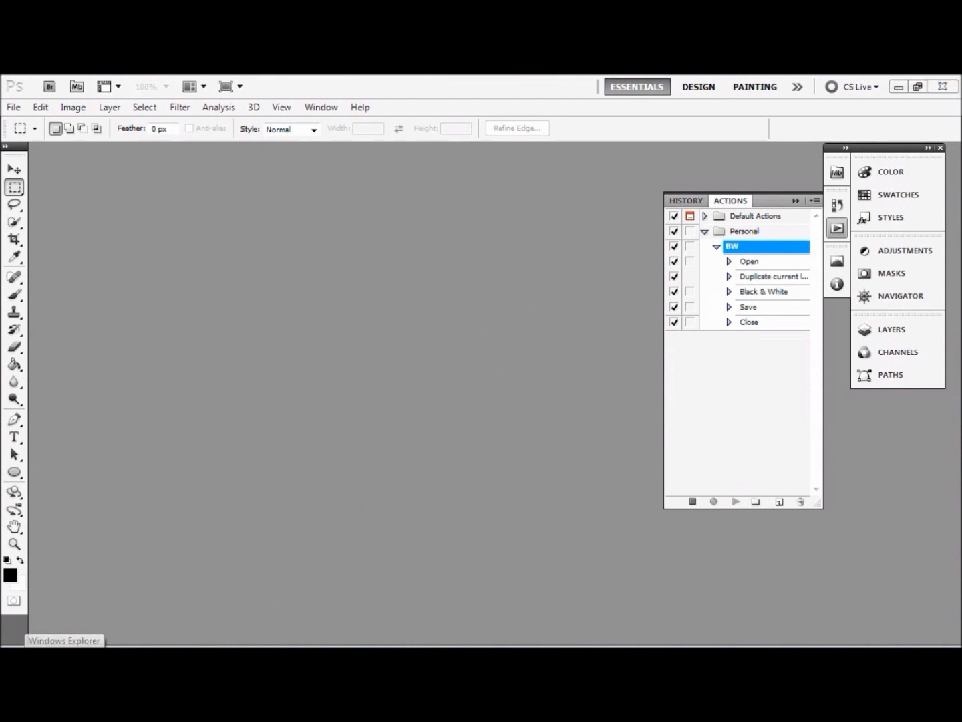
click(64, 644)
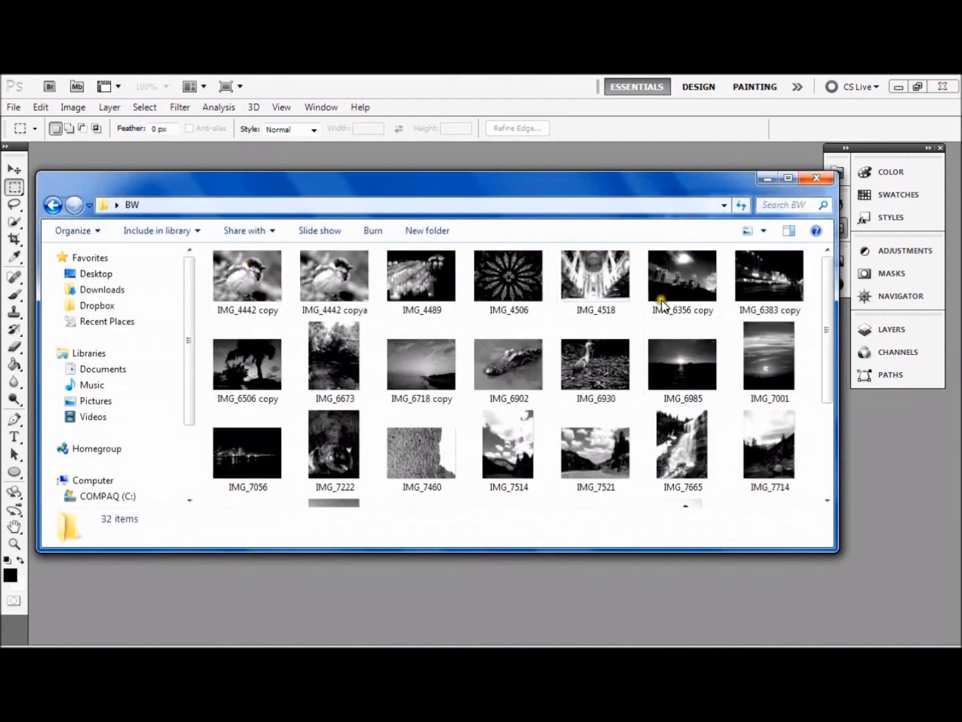
scroll(699, 462, down, 2)
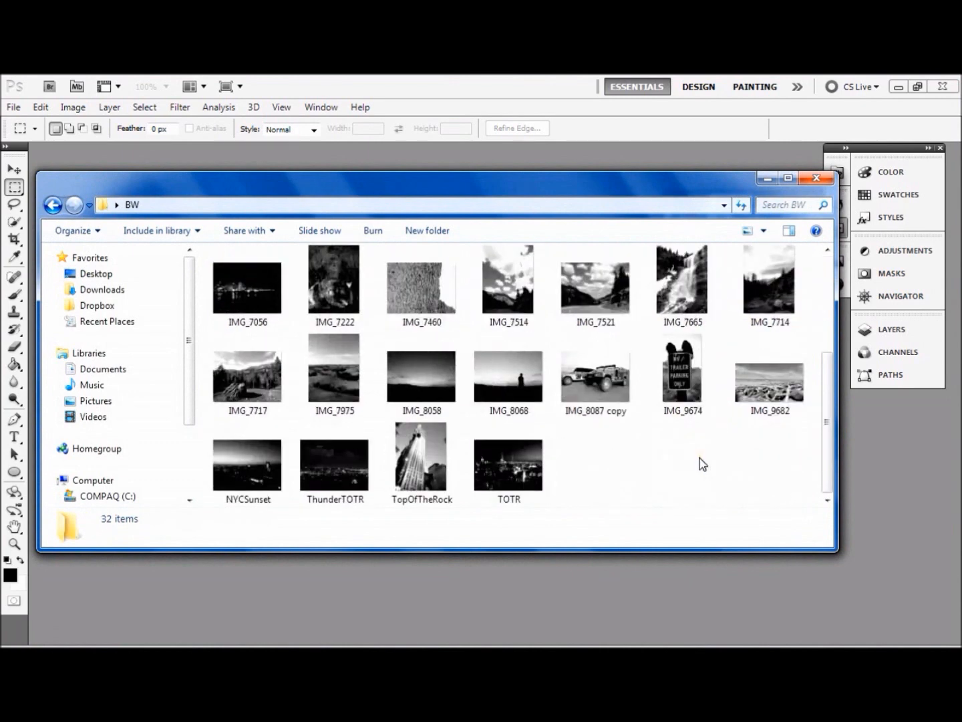
scroll(699, 461, up, 3)
click(264, 302)
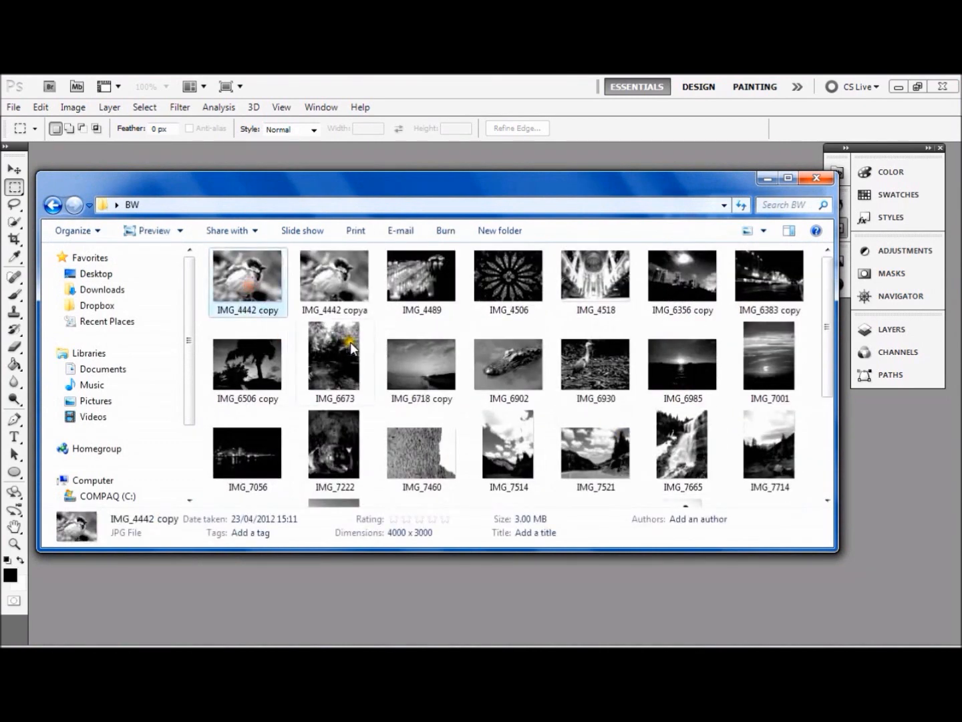
View IMG_4442 copy in Photo Viewer and page through the black-and-white copies toward IMG_7460
key(Return)
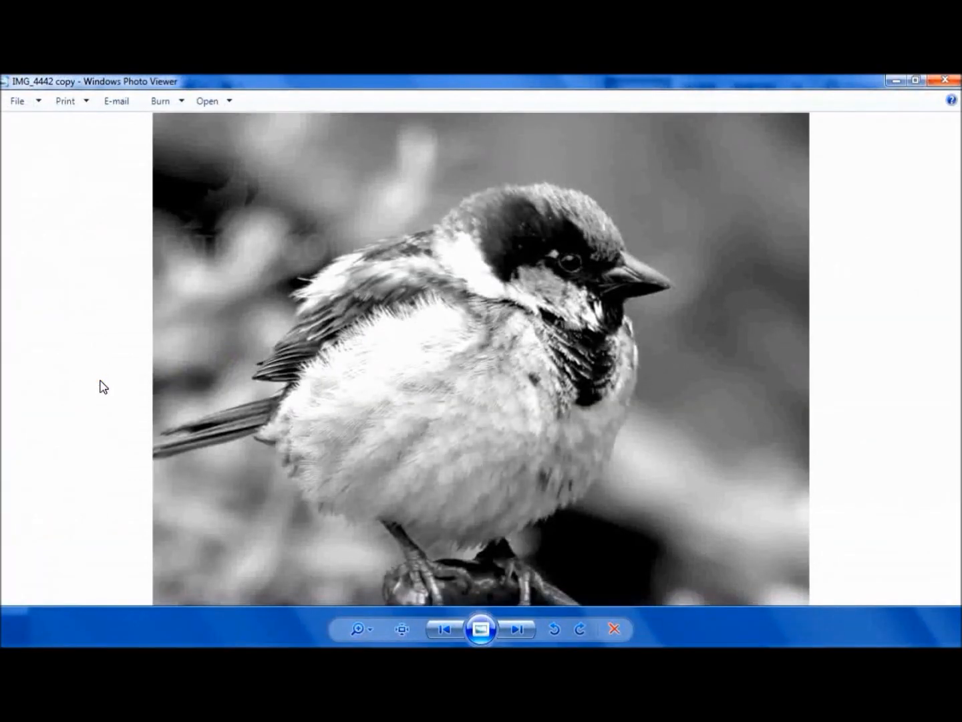
key(Right)
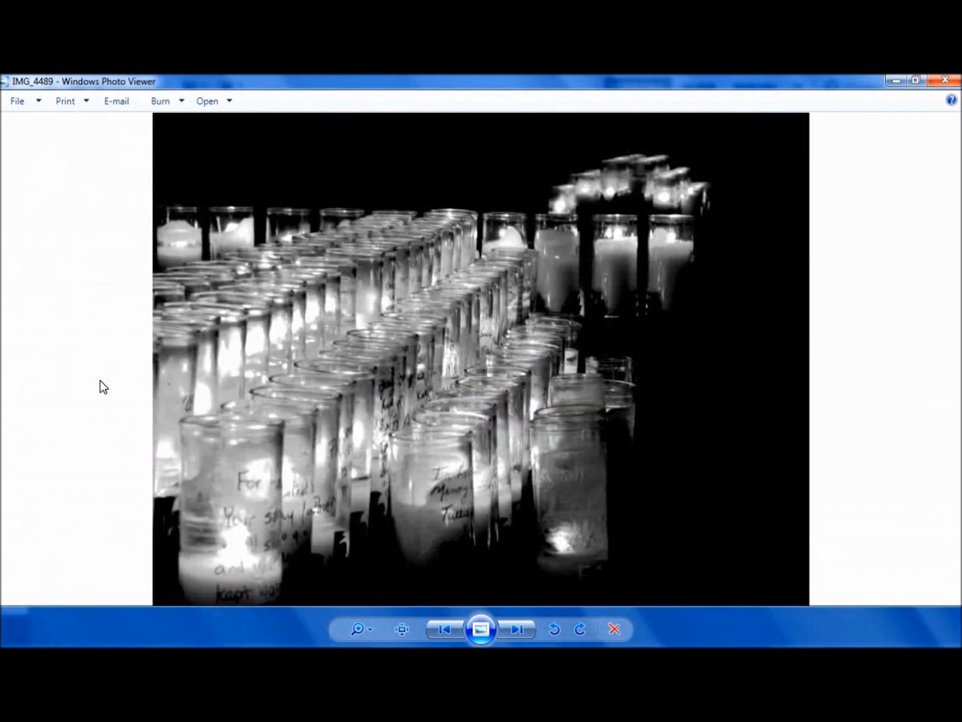
key(Right)
key(Right)
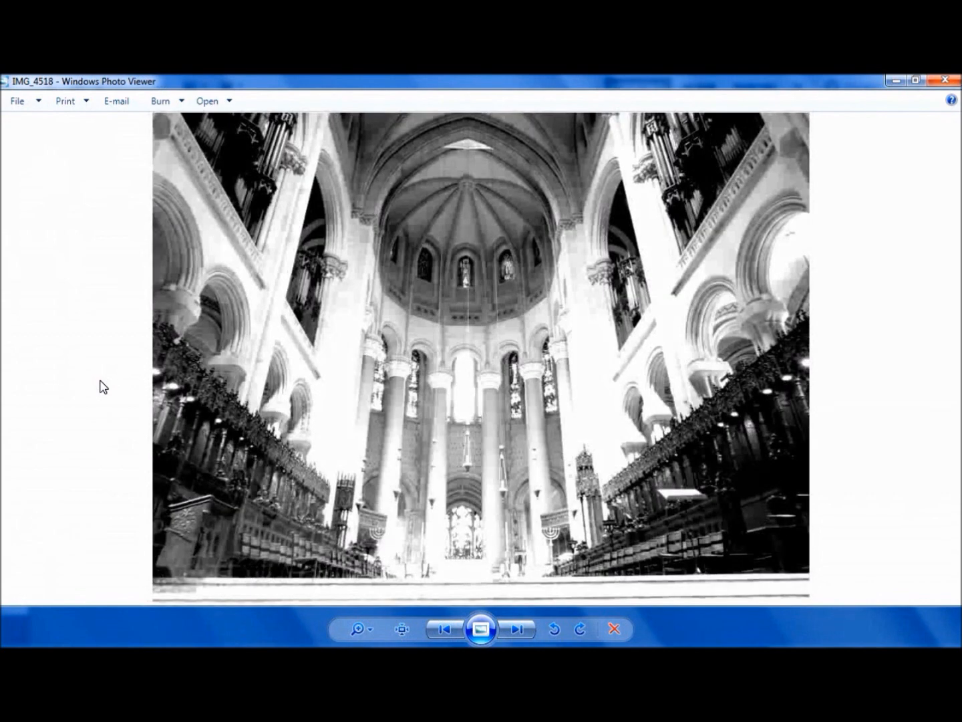
key(Right)
key(Right)
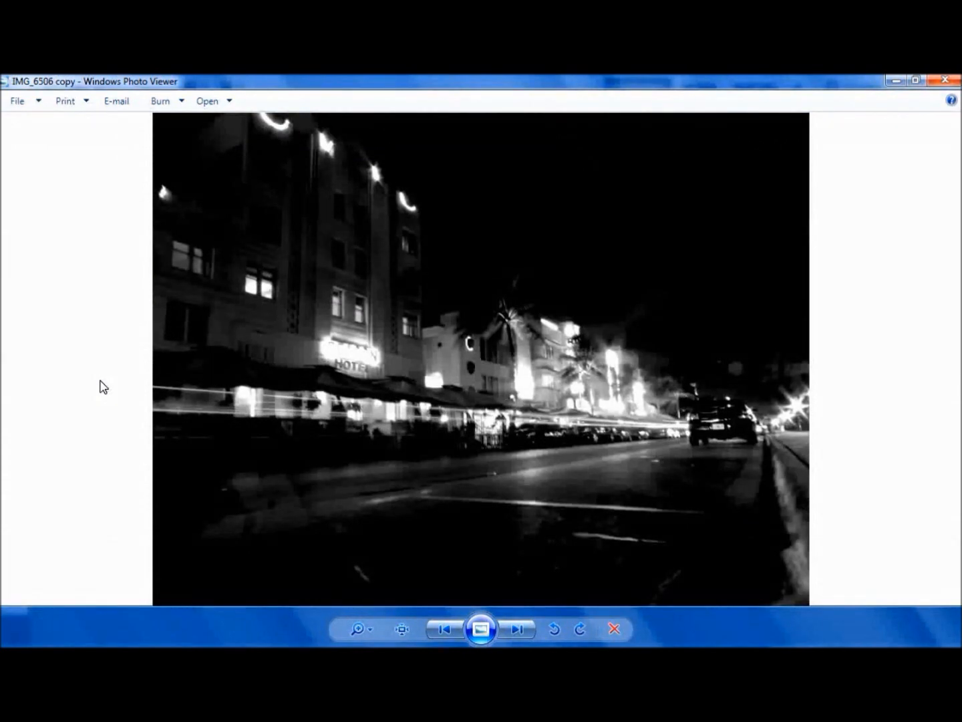
key(Right)
key(Right)
key(Right)
key(Right)
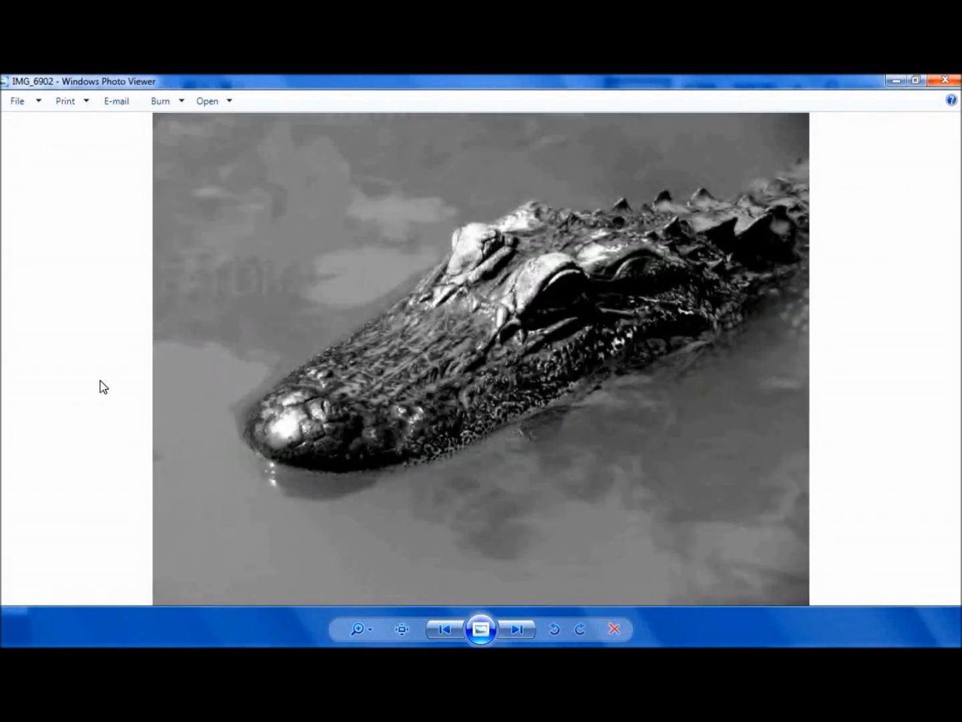
key(Right)
key(Right)
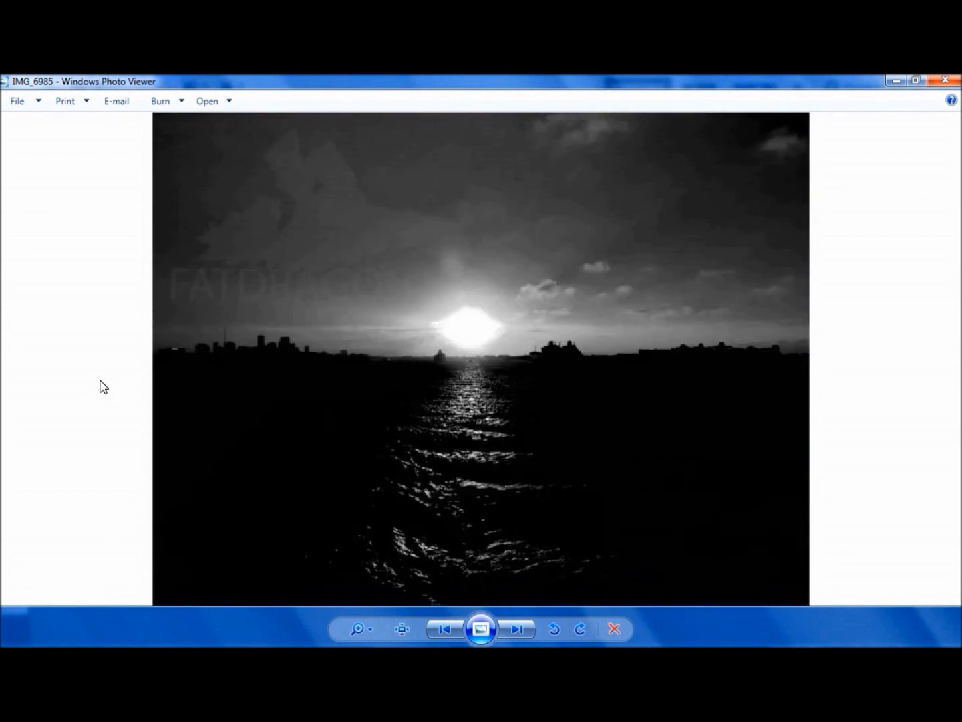
key(Right)
key(Right)
key(Right)
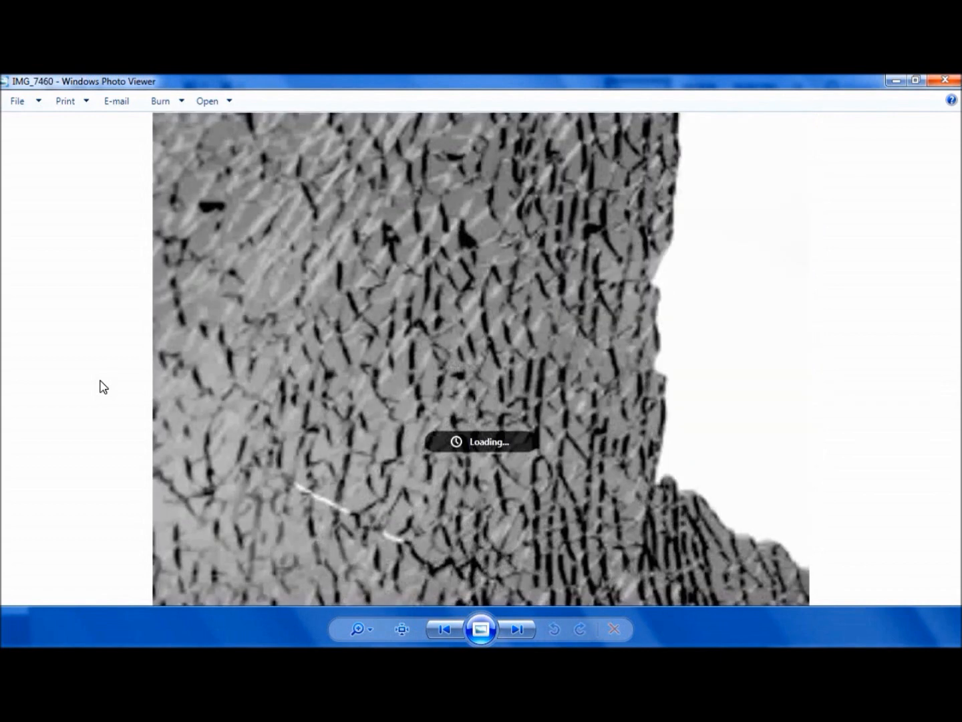